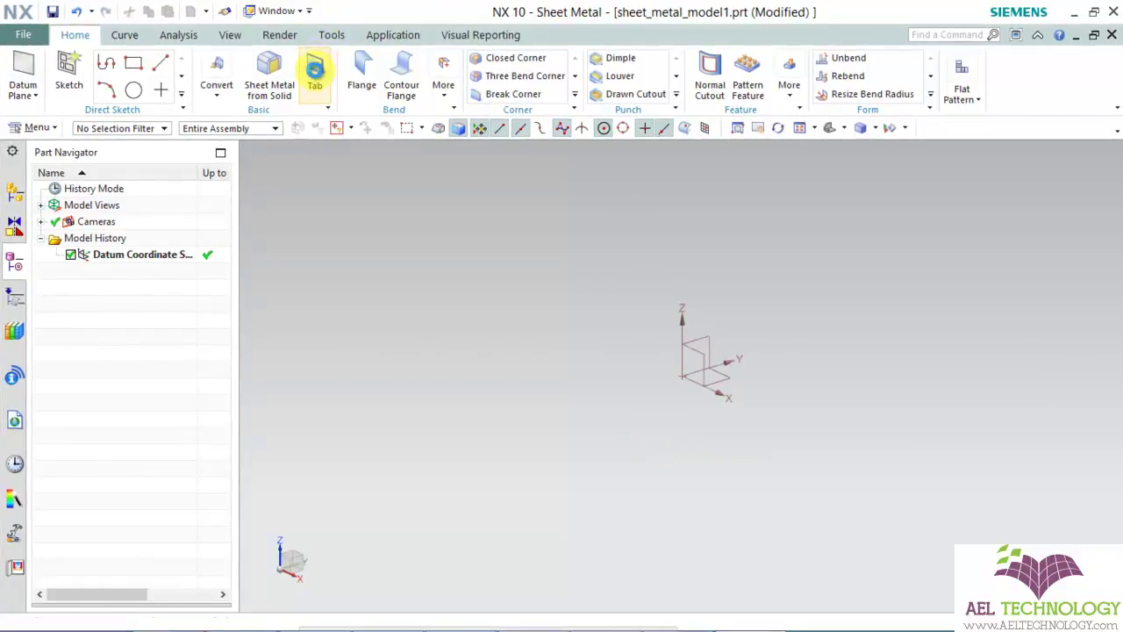
Start a Tab and choose the XY datum plane as its sketch plane.
click(315, 69)
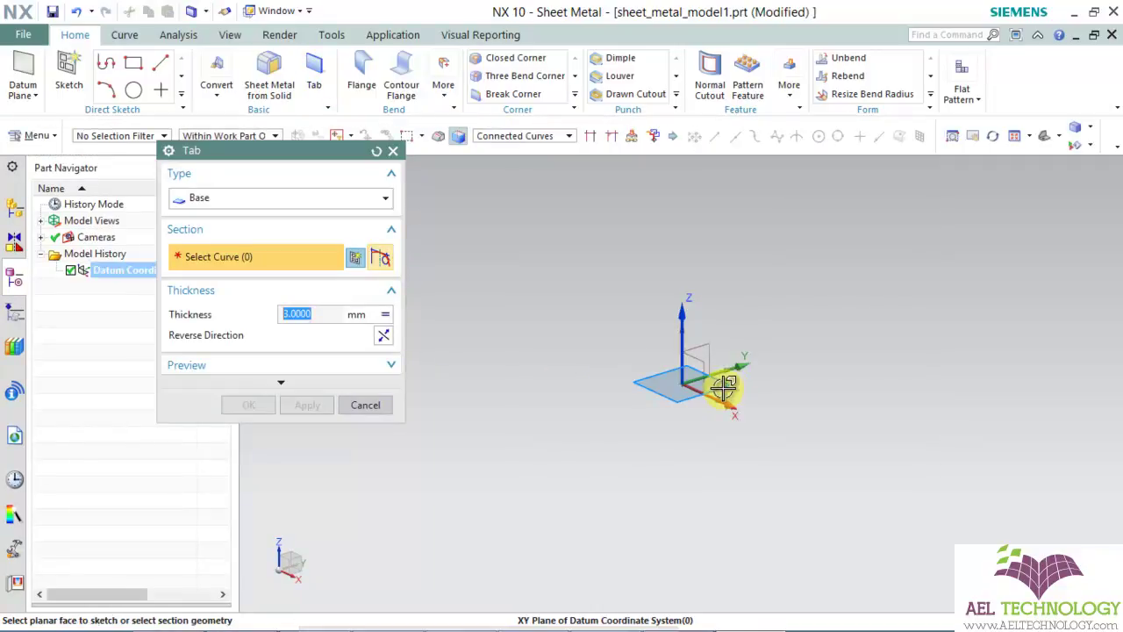
click(722, 388)
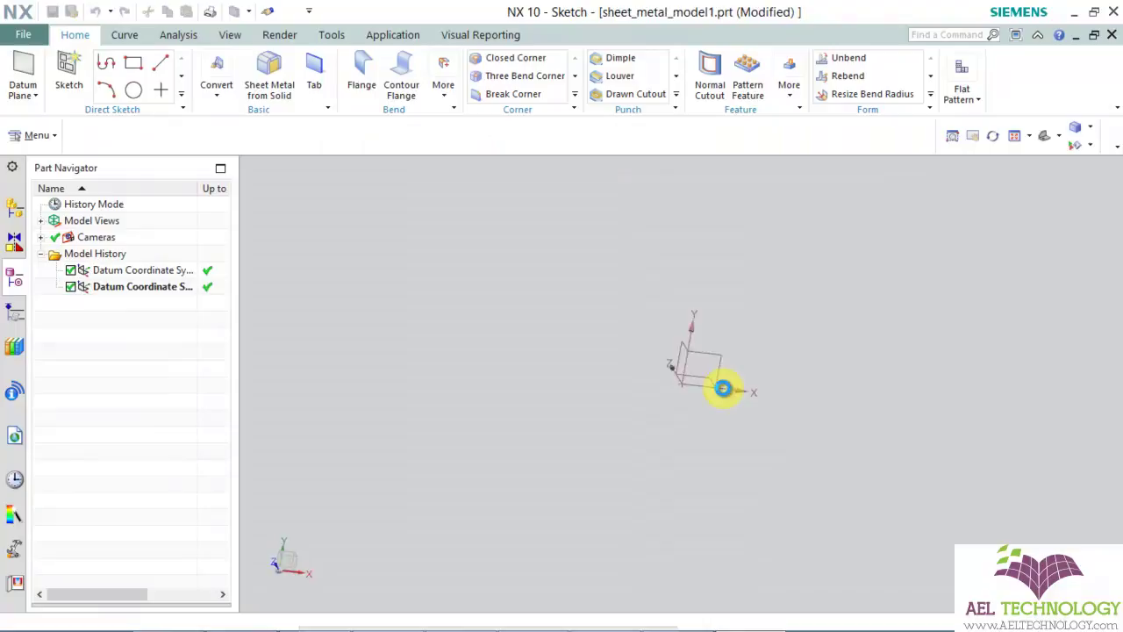
Draw a rectangle from the datum origin to an opposite corner.
click(244, 77)
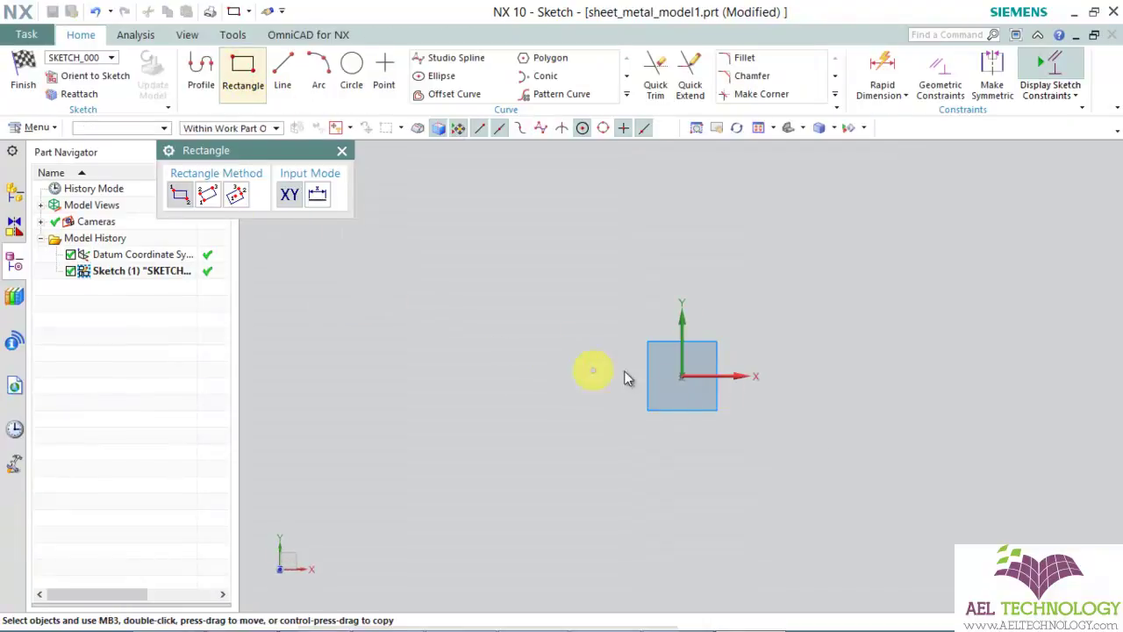
click(667, 398)
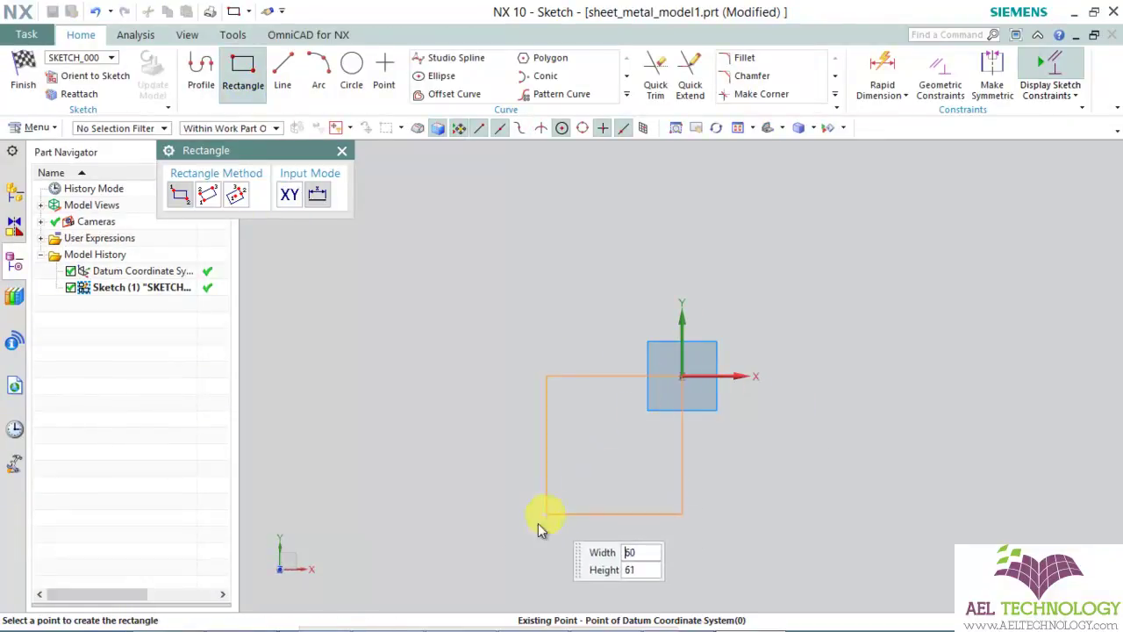
click(514, 556)
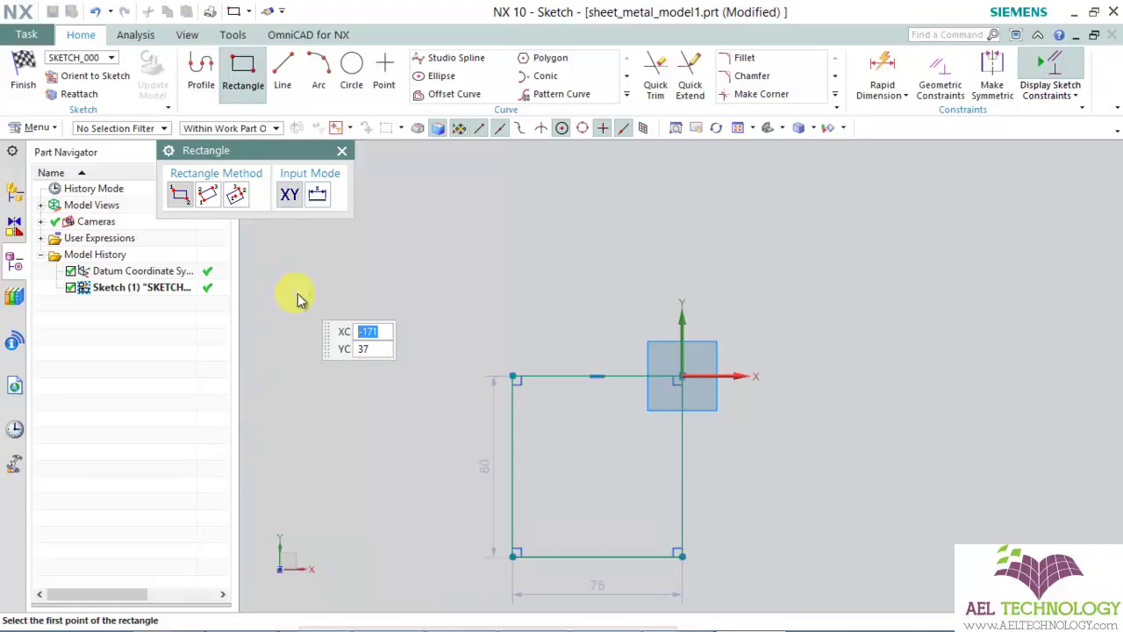
key(Escape)
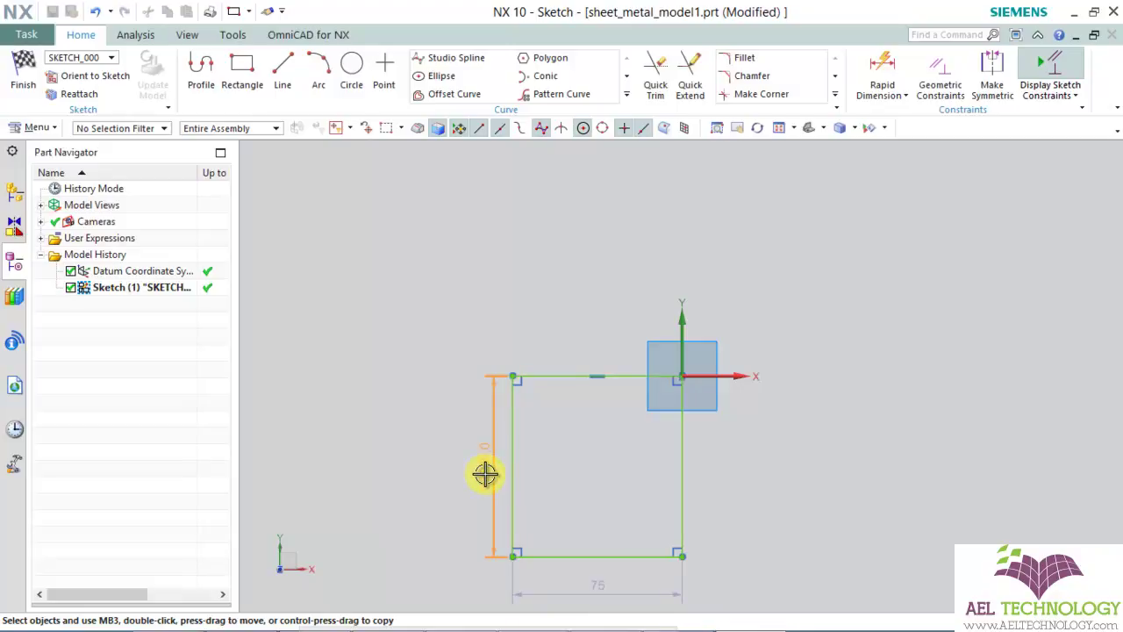
Set the rectangle's height and width dimensions to 60 mm each.
double_click(486, 474)
scroll(485, 474, down, 4)
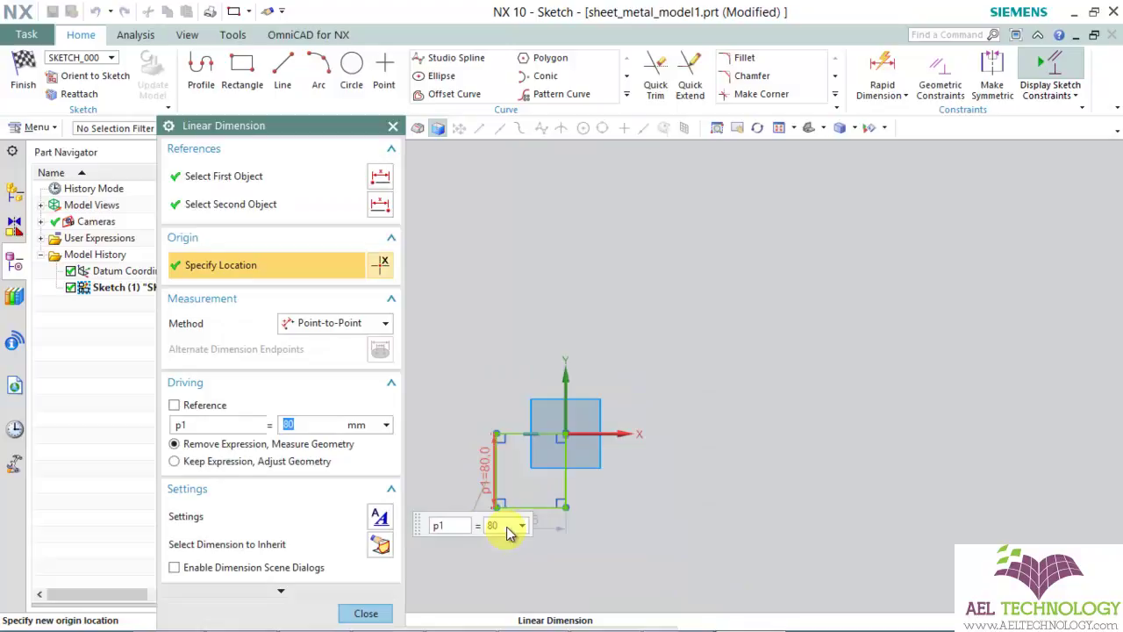
text(0)
key(Return)
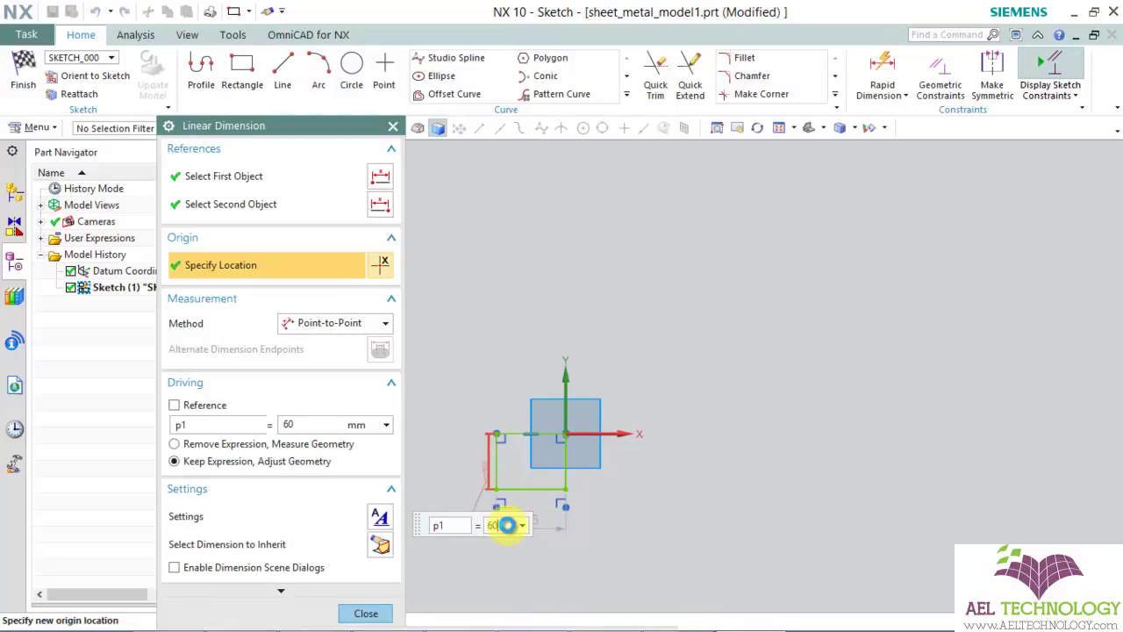
middle_click(539, 518)
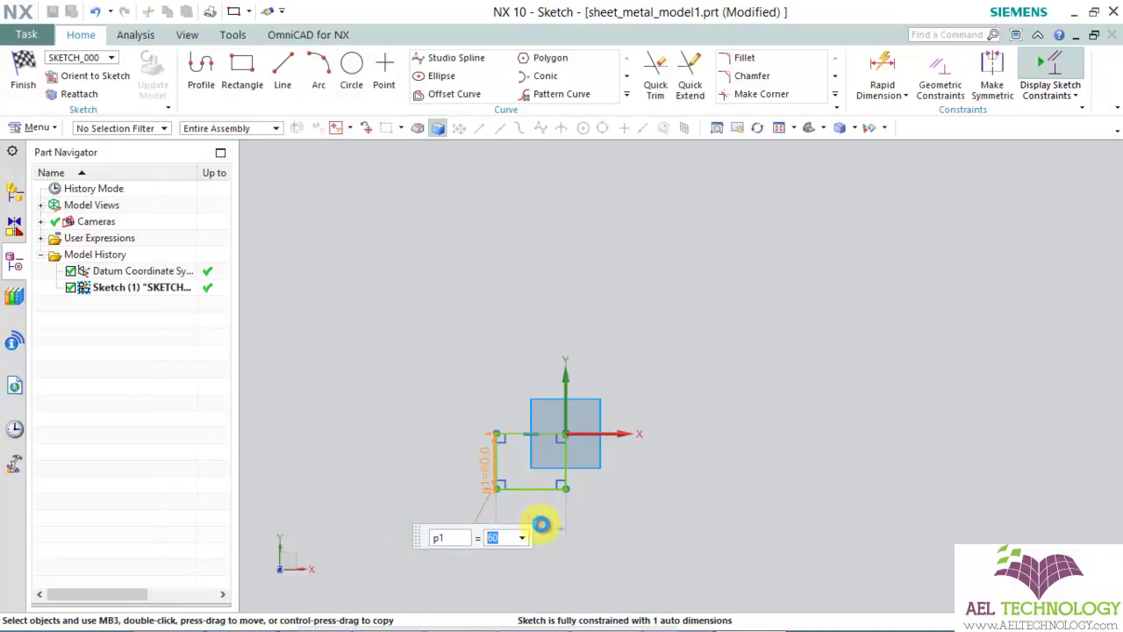
double_click(539, 519)
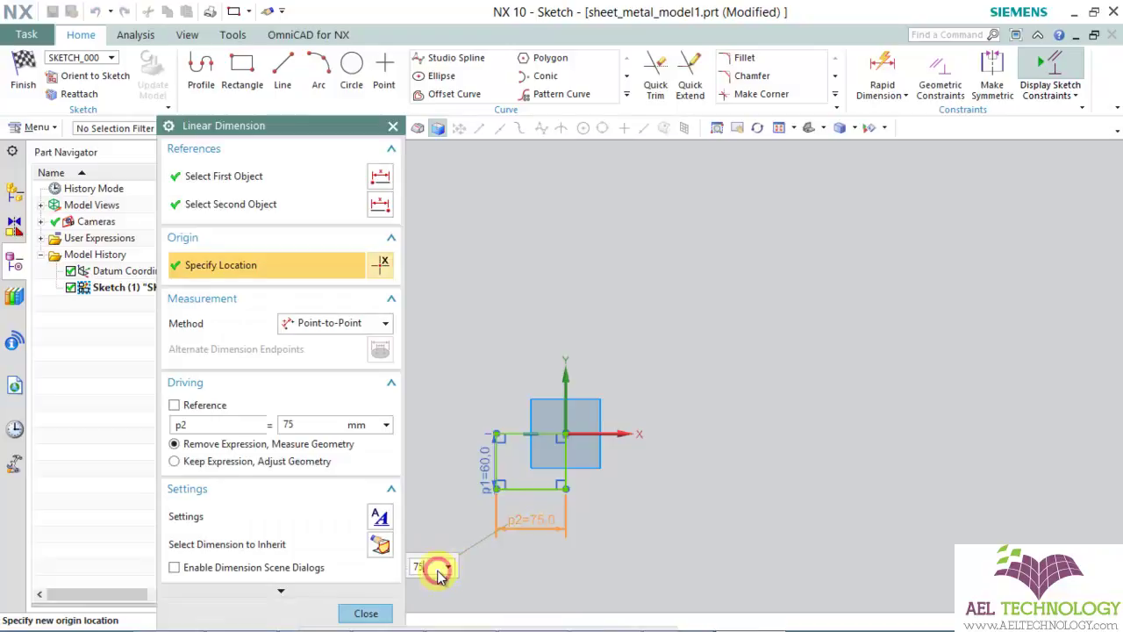
text(60)
key(Return)
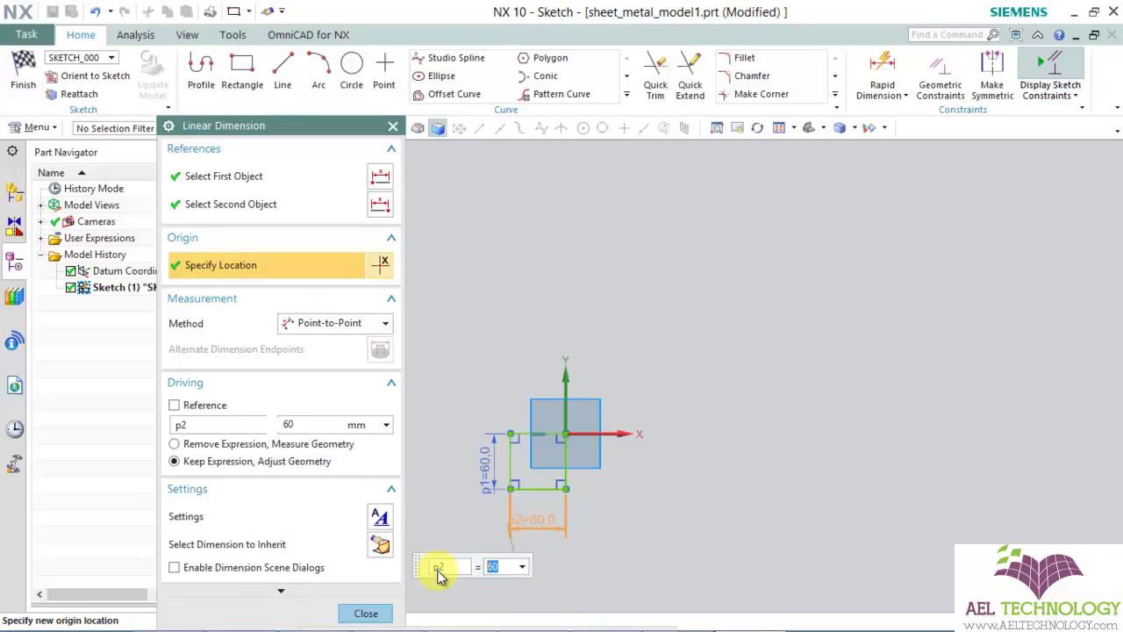
click(365, 614)
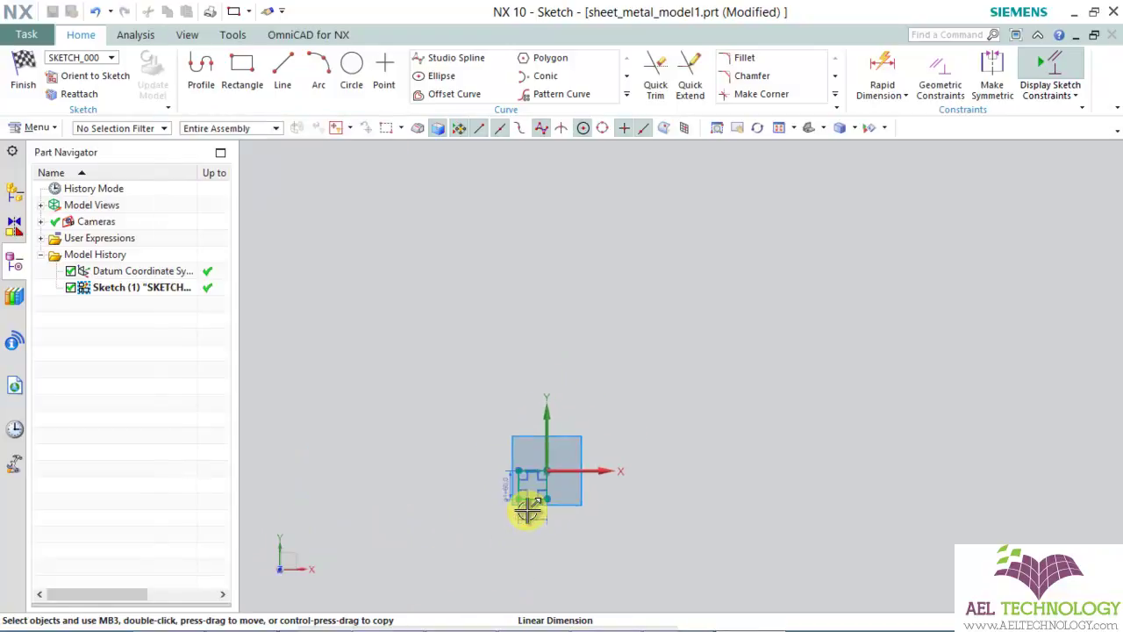
scroll(539, 492, down, 2)
scroll(547, 474, down, 2)
middle_drag(549, 455, 572, 466)
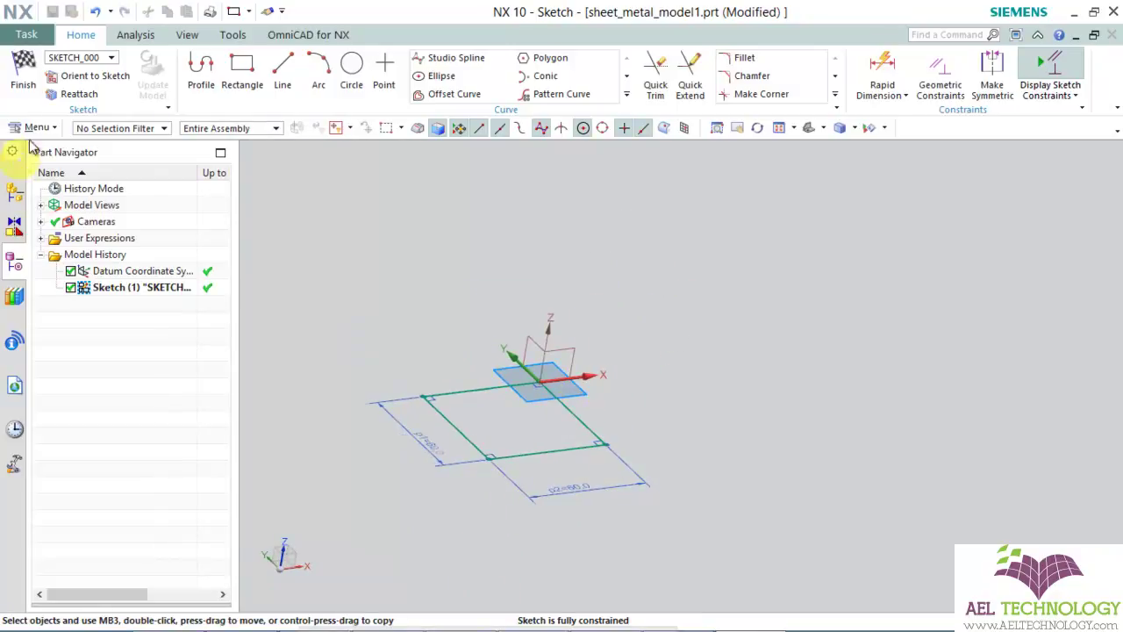
Finish the square sketch and create the 3 mm thick base tab plate.
click(23, 74)
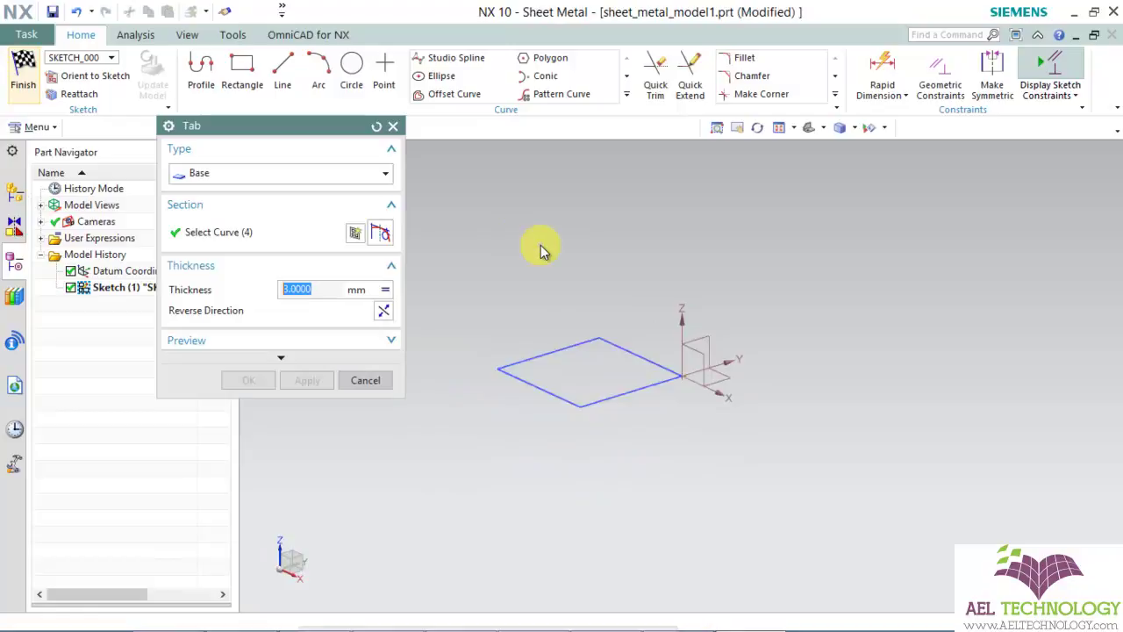
click(249, 381)
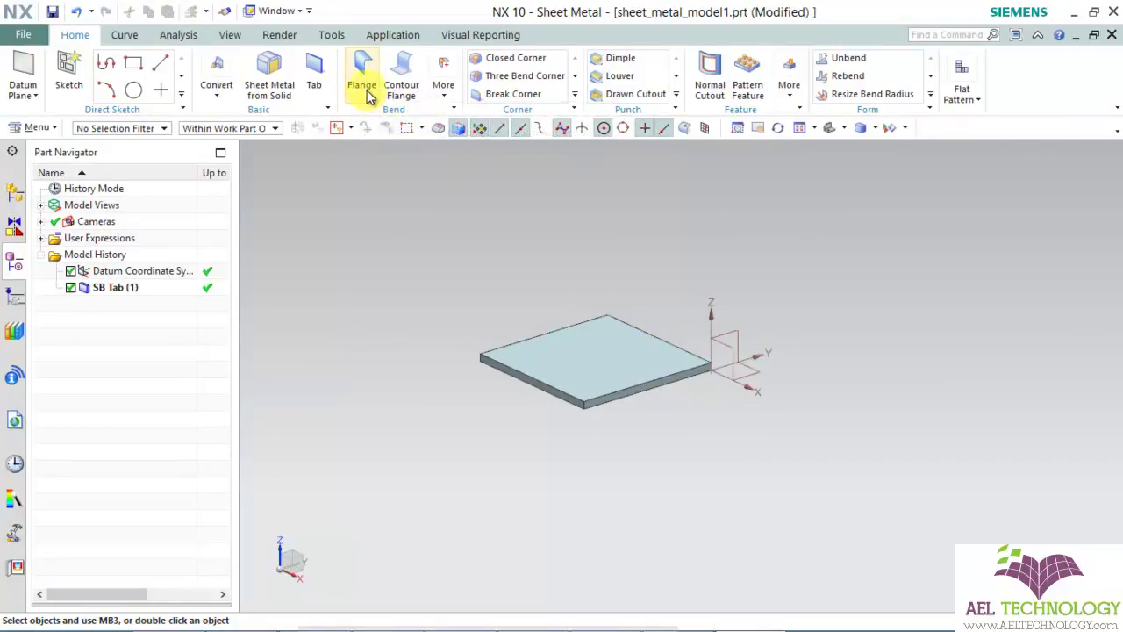
Add a Full-width, 20 mm long flange on the plate edge nearest the datum axes.
click(366, 89)
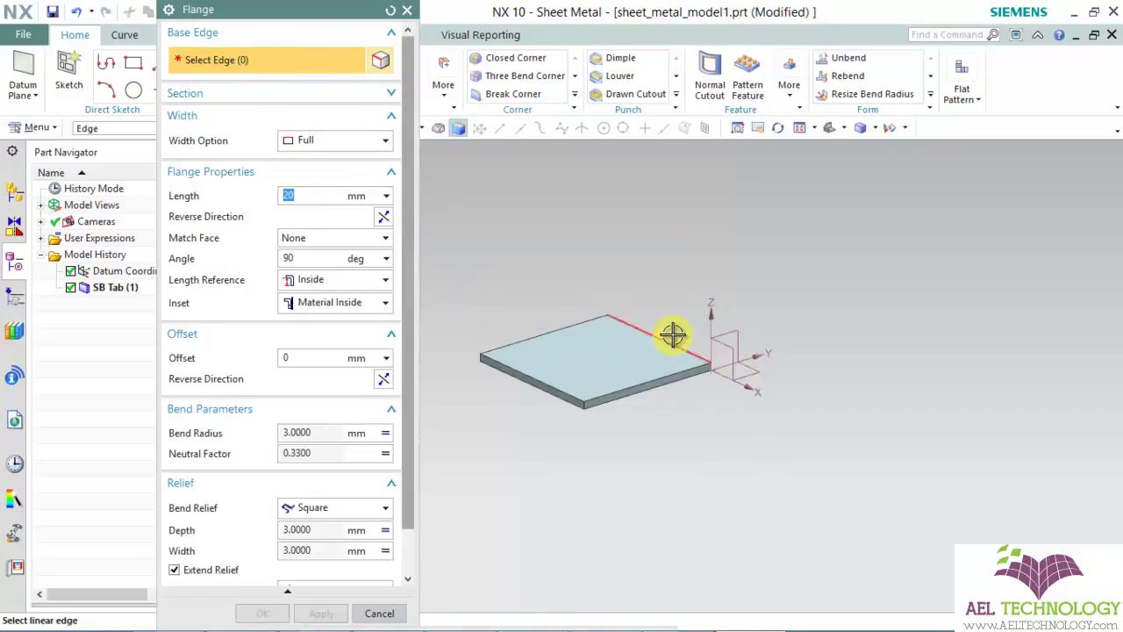
click(668, 340)
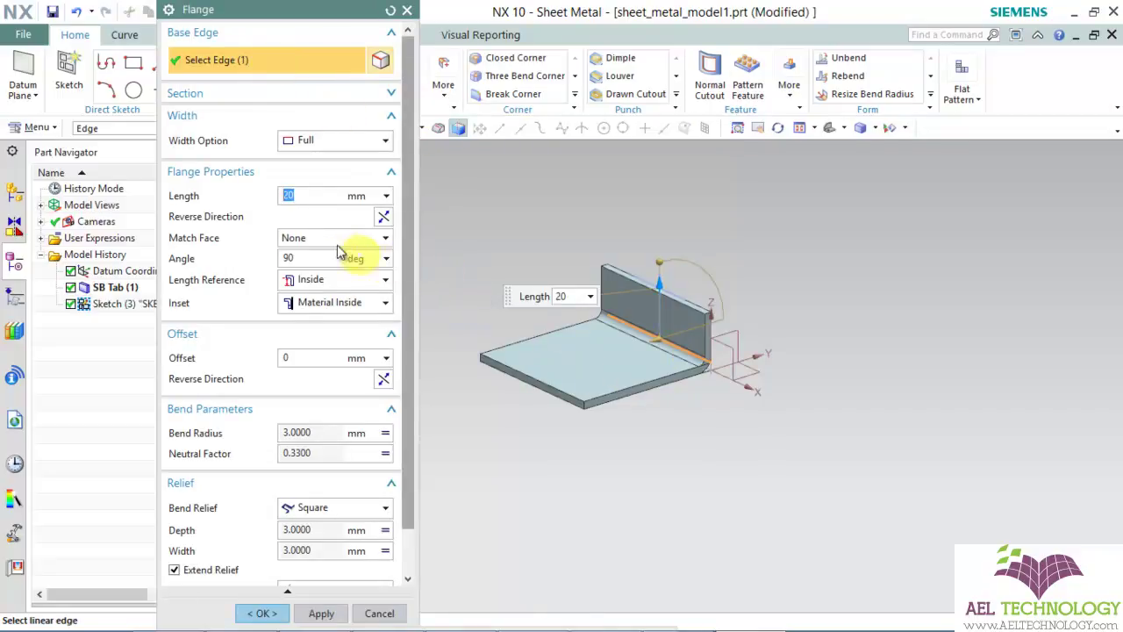
click(303, 142)
click(307, 159)
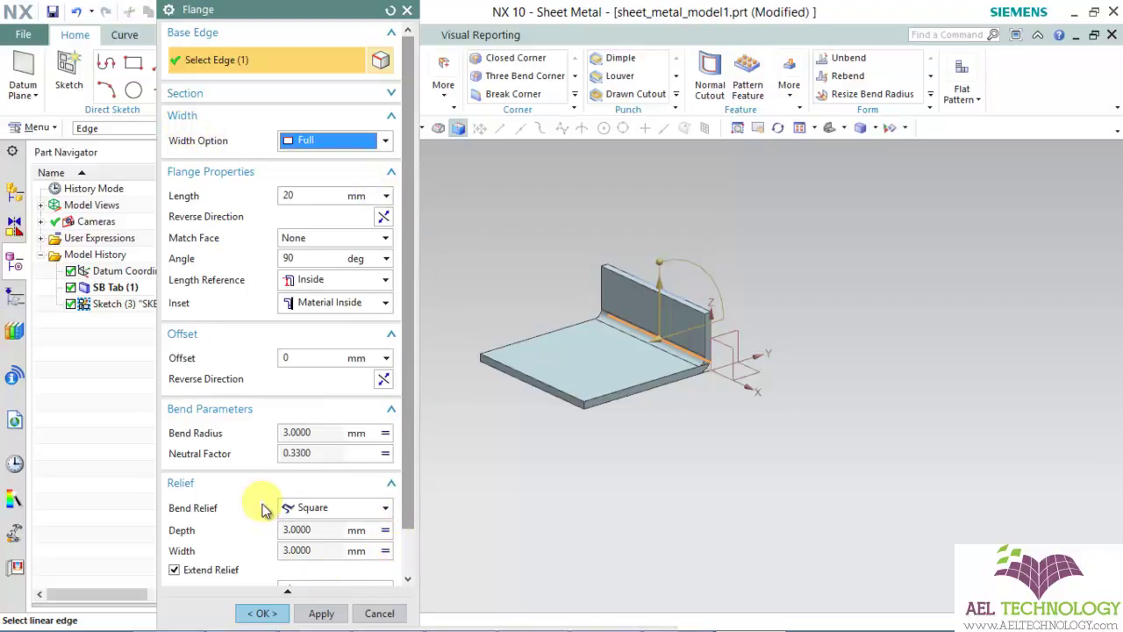
click(259, 617)
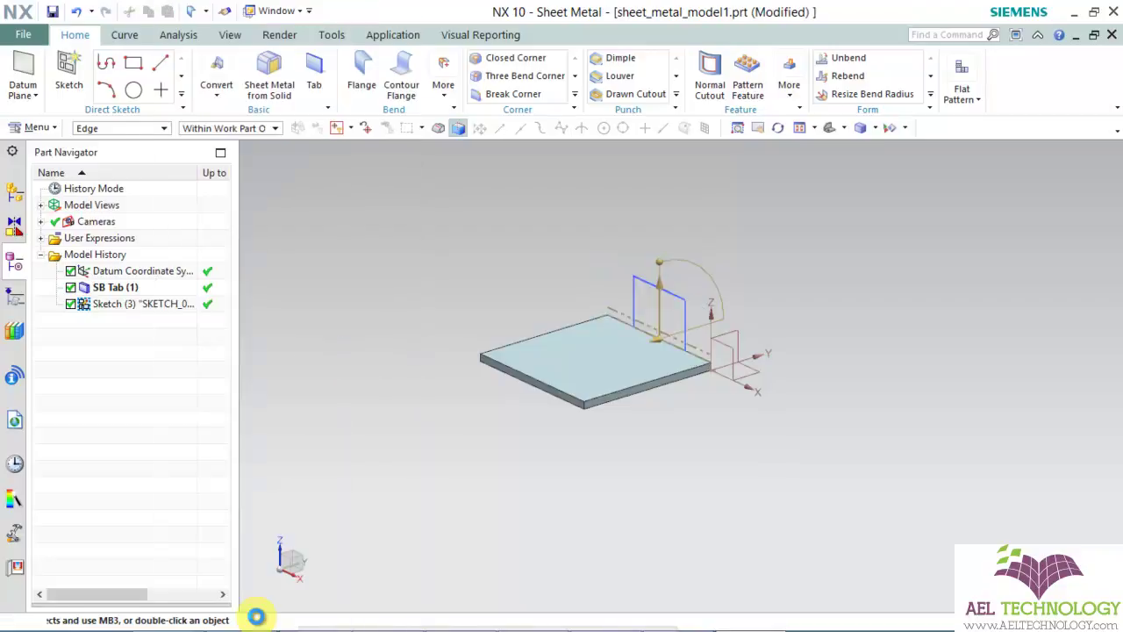
Add an At Center flange, 20 mm wide, on the opposite plate edge.
click(361, 81)
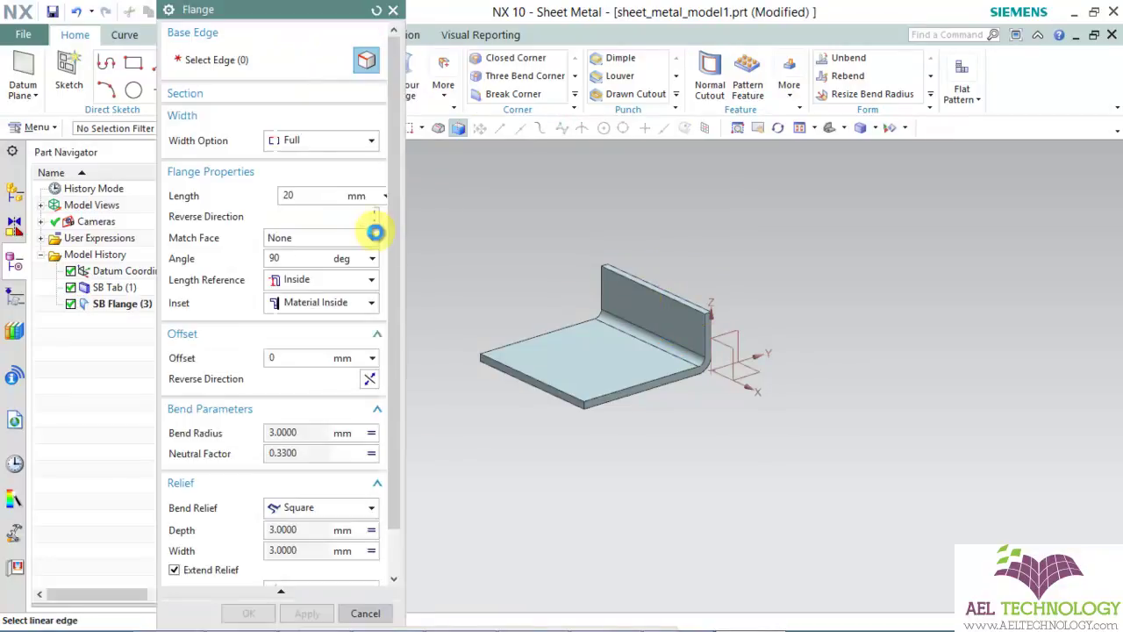
click(321, 145)
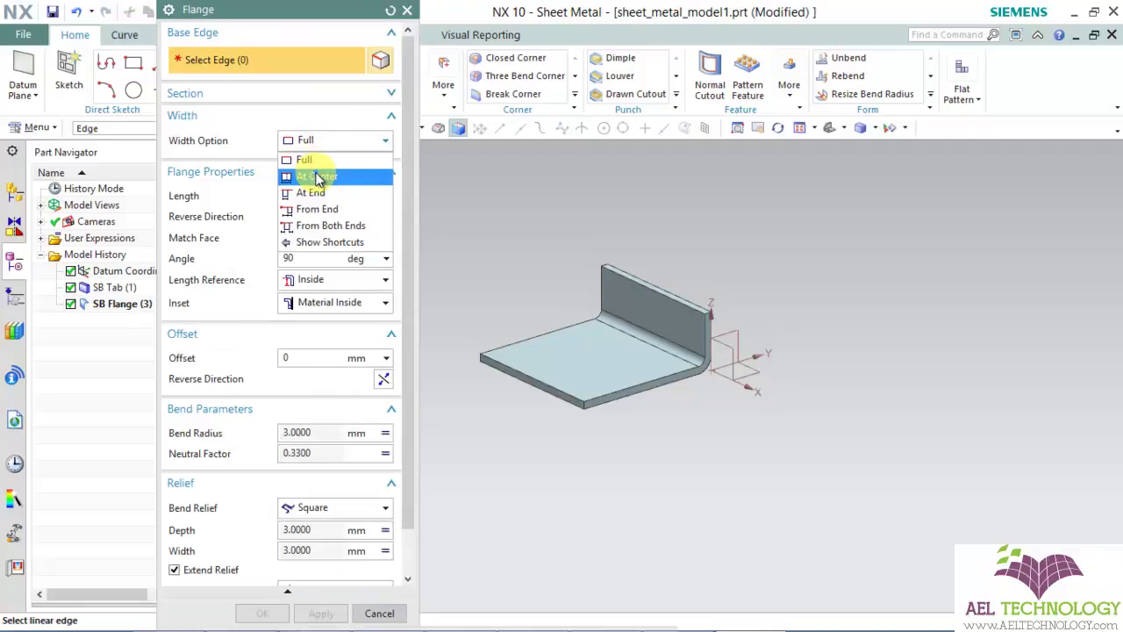
click(318, 179)
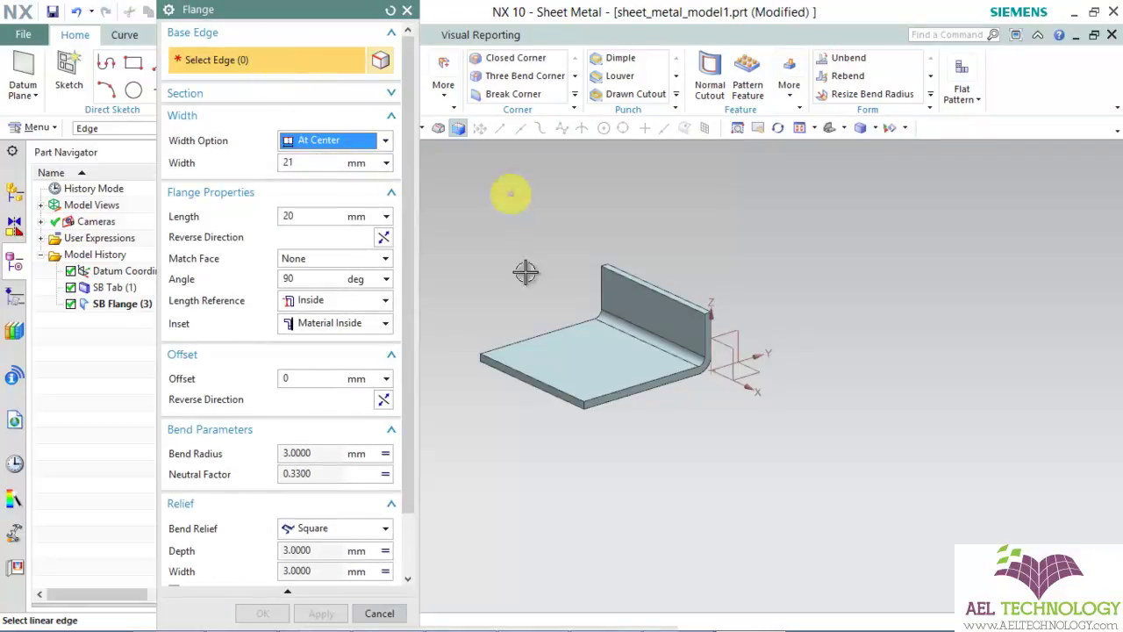
click(531, 376)
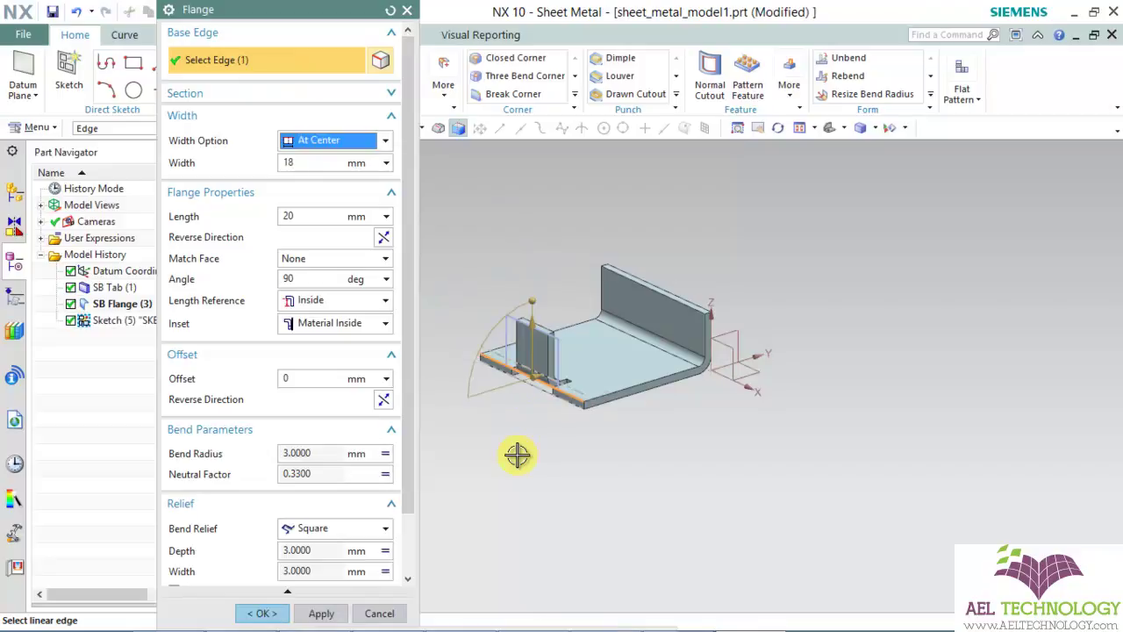
scroll(513, 362, up, 3)
mouse_move(514, 359)
middle_down()
mouse_move(538, 384)
mouse_move(543, 369)
middle_up()
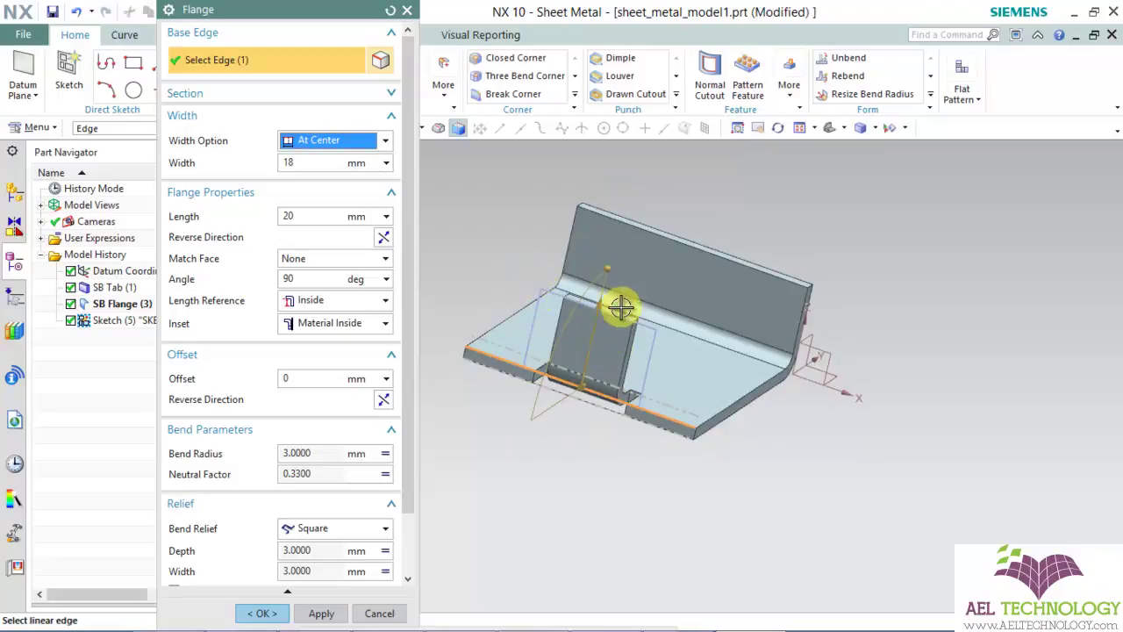
double_click(308, 170)
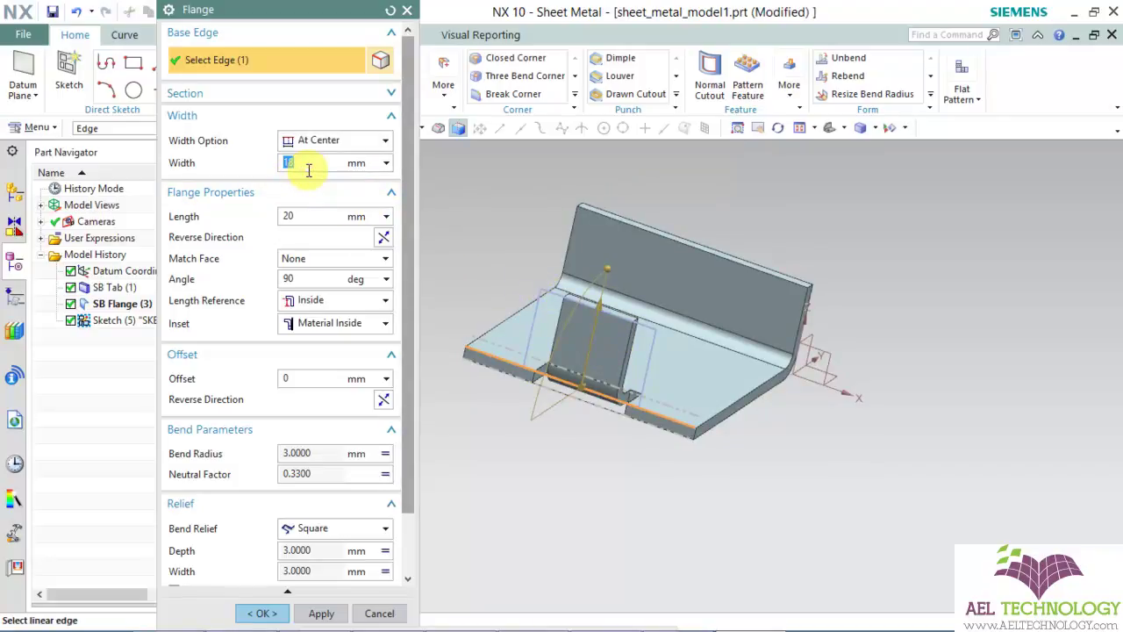
text(20)
key(Return)
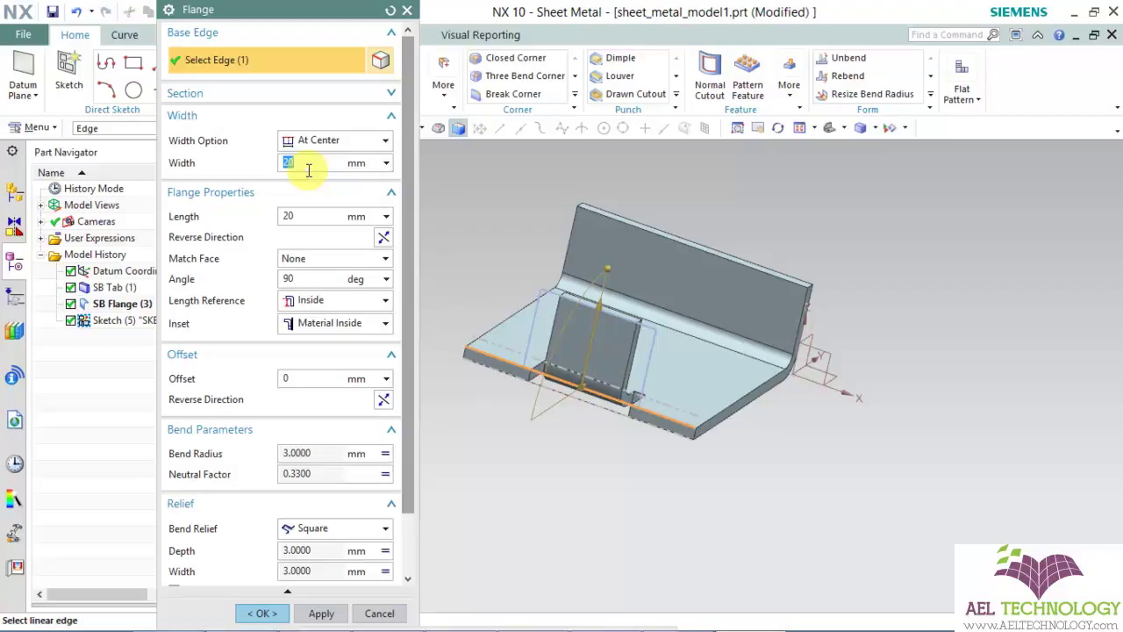
click(264, 612)
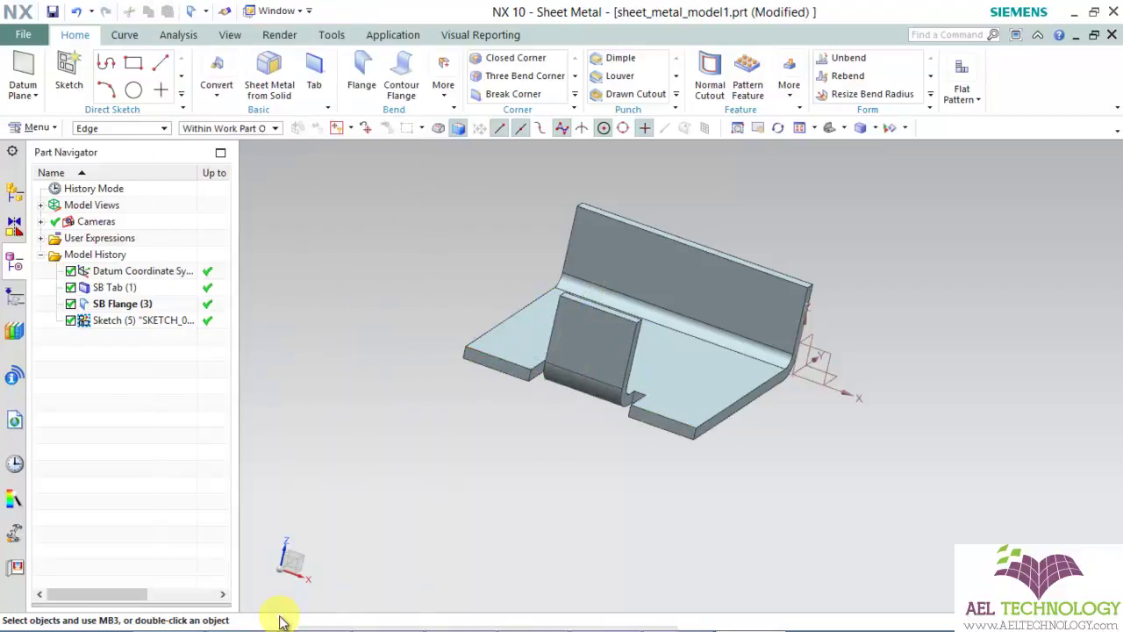
Set up an At End flange on the front edge, anchored at its endpoint, 20 mm wide.
click(372, 85)
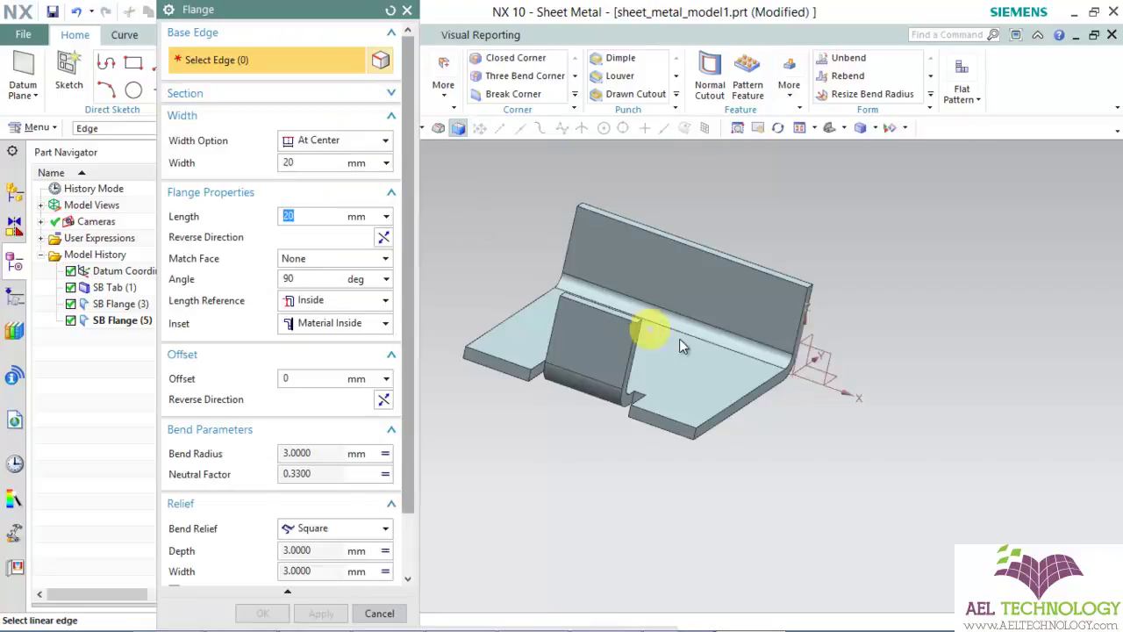
click(303, 143)
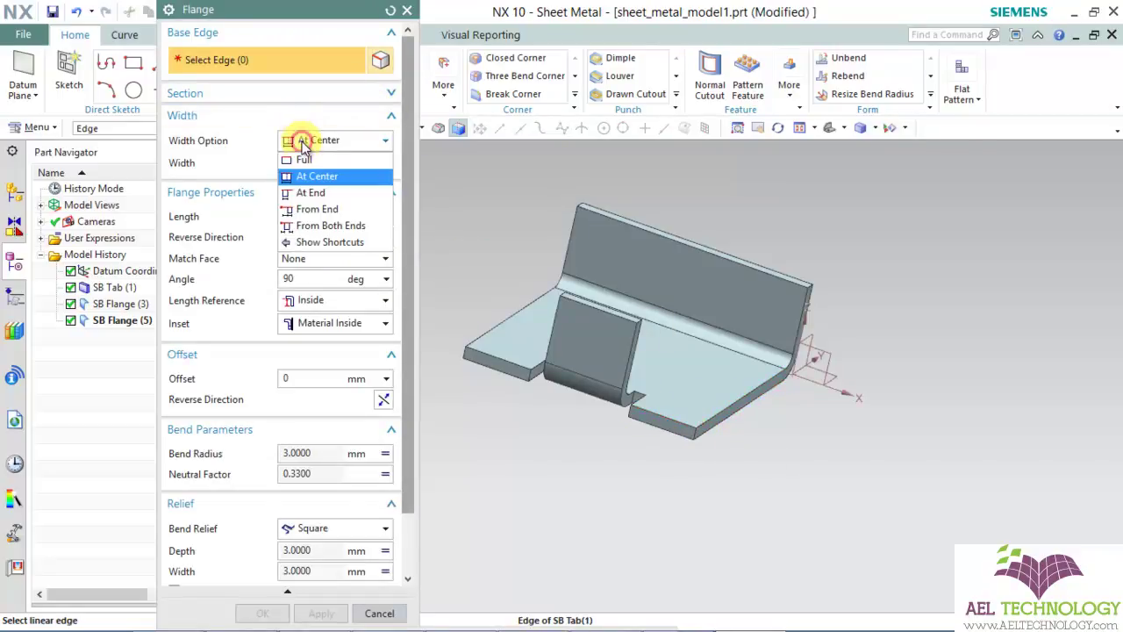
click(303, 193)
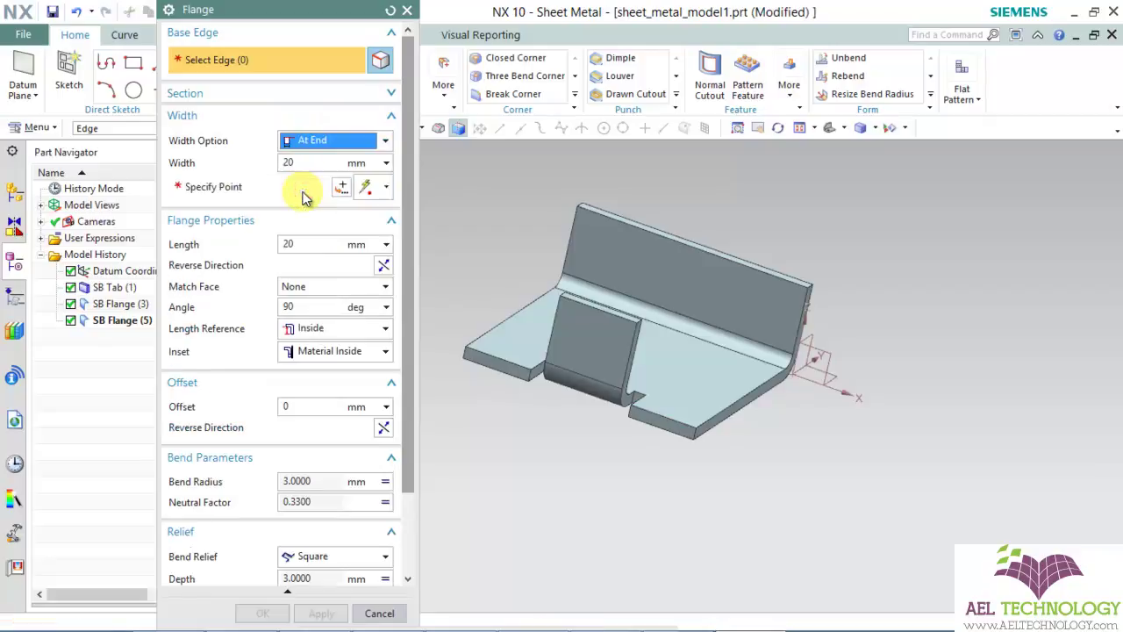
click(281, 61)
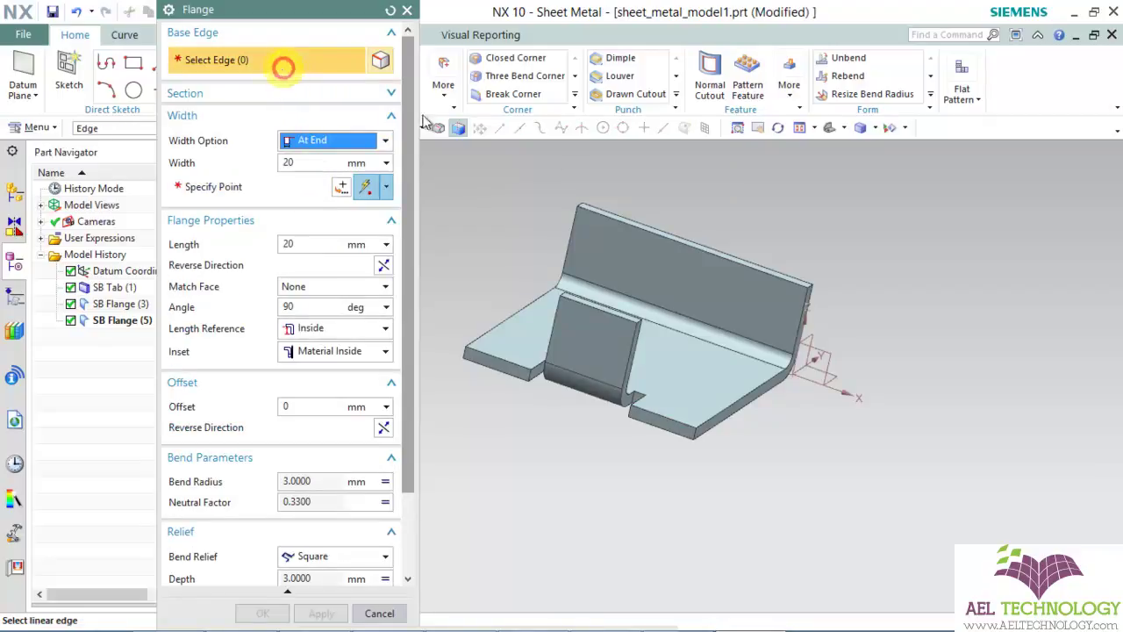
click(719, 410)
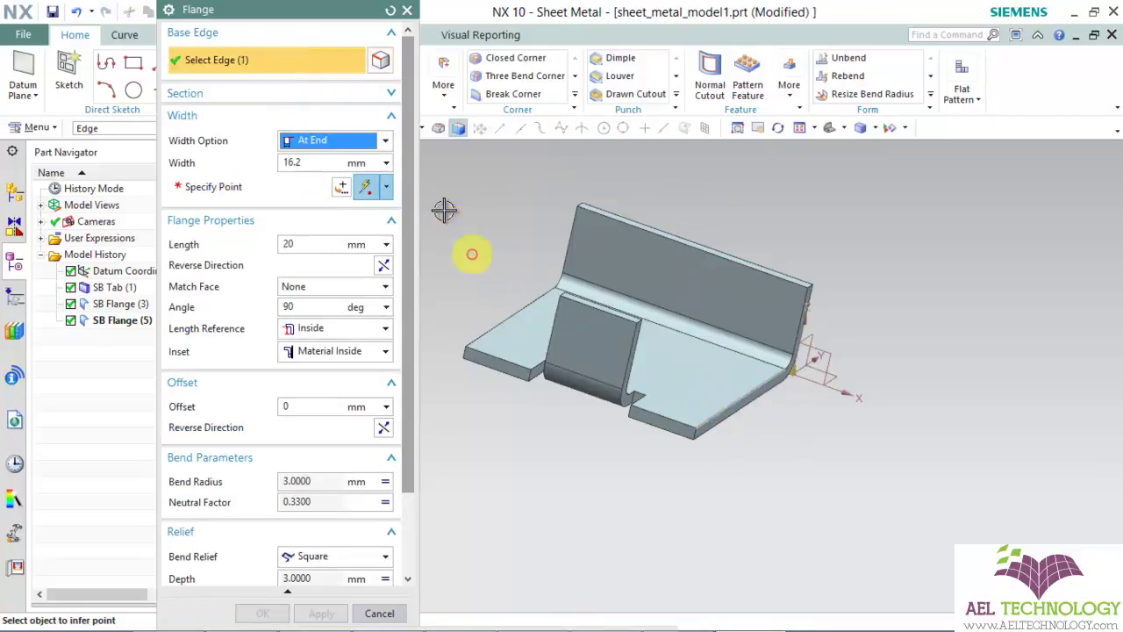
scroll(673, 421, up, 1)
scroll(720, 427, up, 3)
click(695, 431)
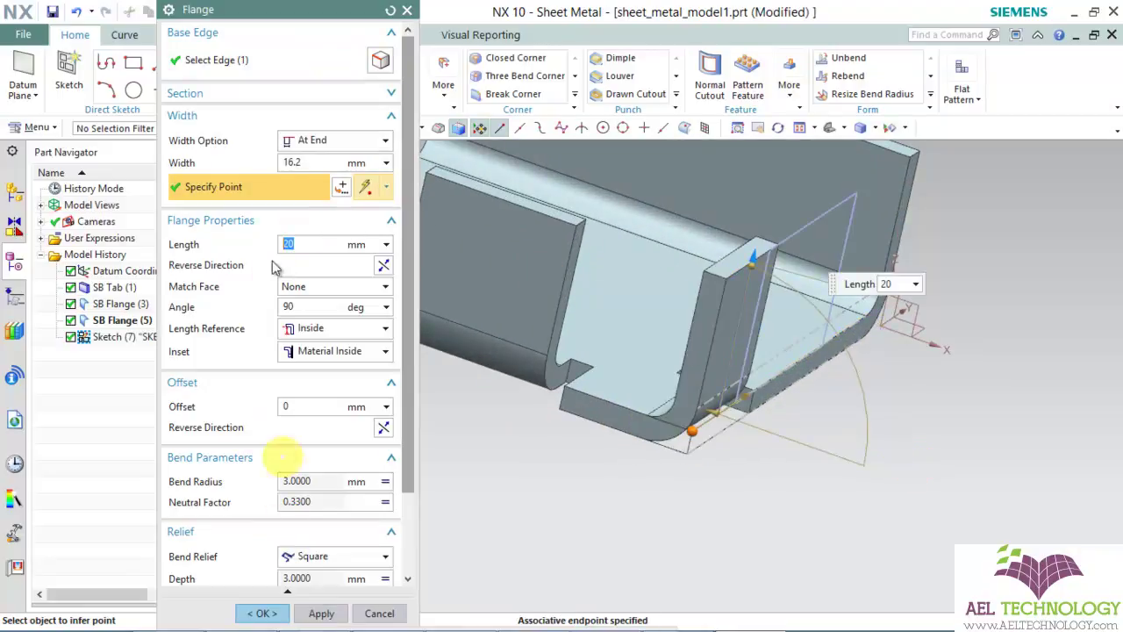
click(321, 160)
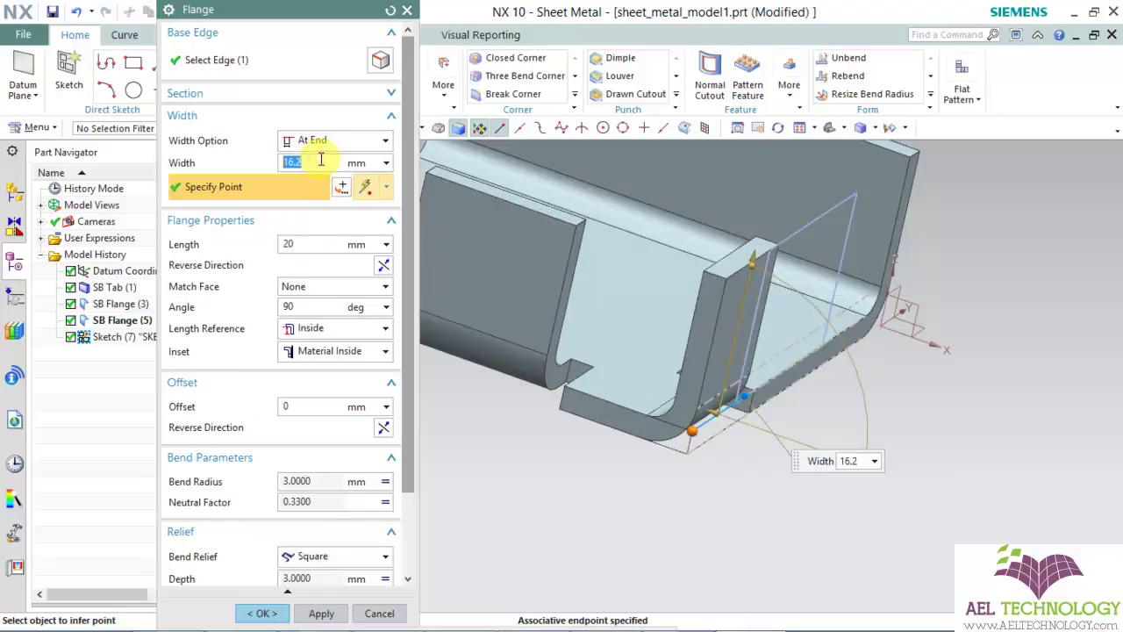
text(20)
key(Return)
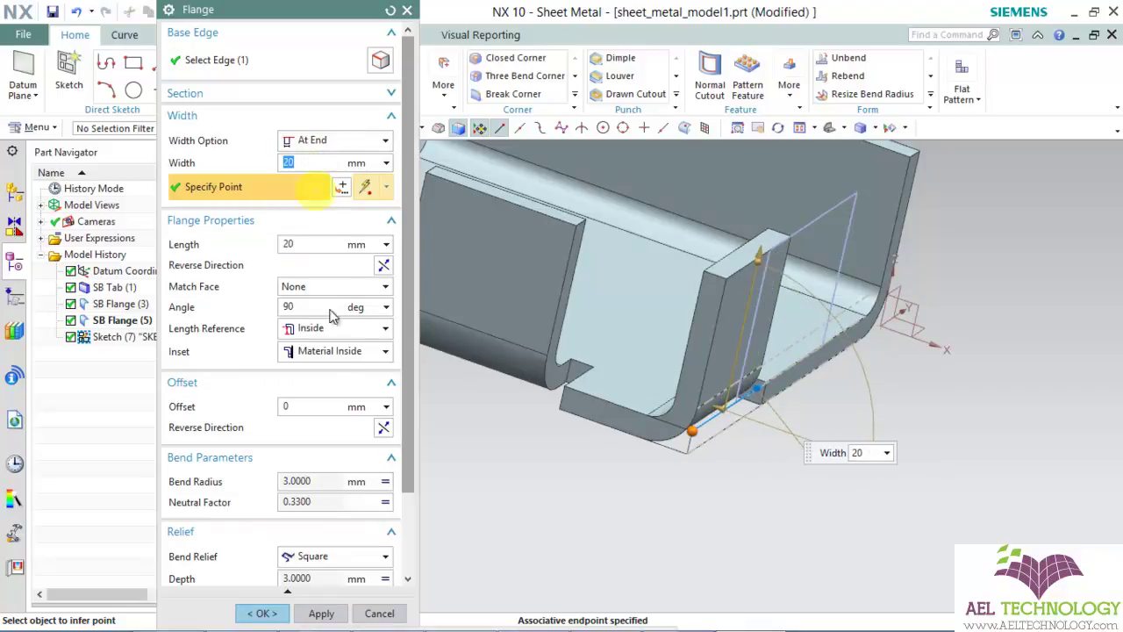
Create the end-anchored flange and orbit the model to view another side.
click(263, 613)
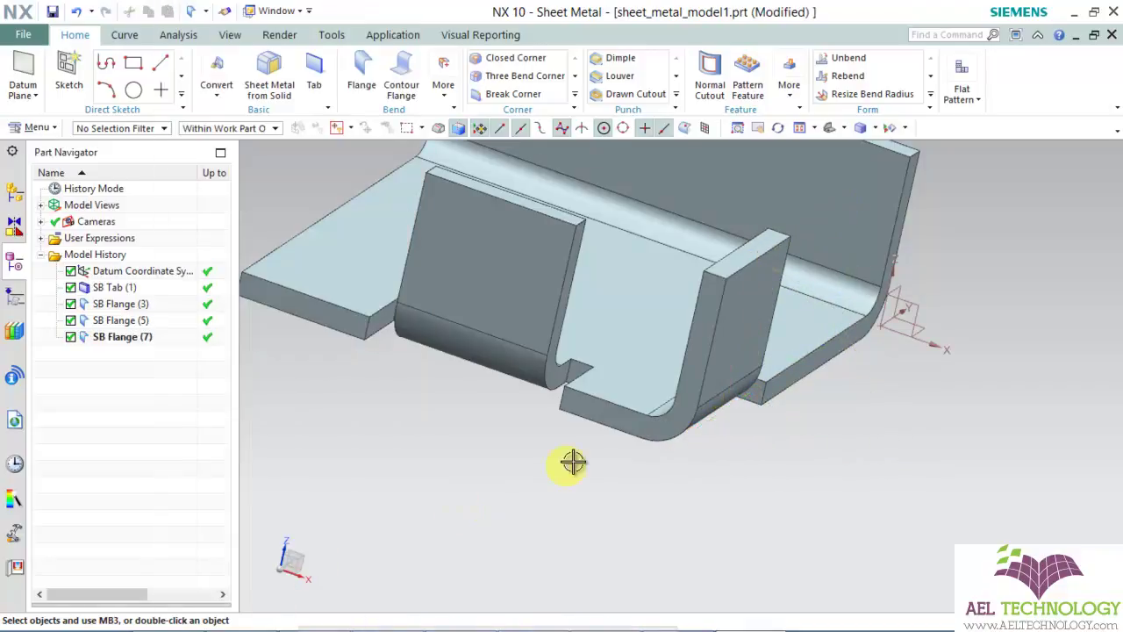
scroll(708, 421, up, 3)
scroll(708, 421, down, 4)
middle_drag(707, 421, 632, 386)
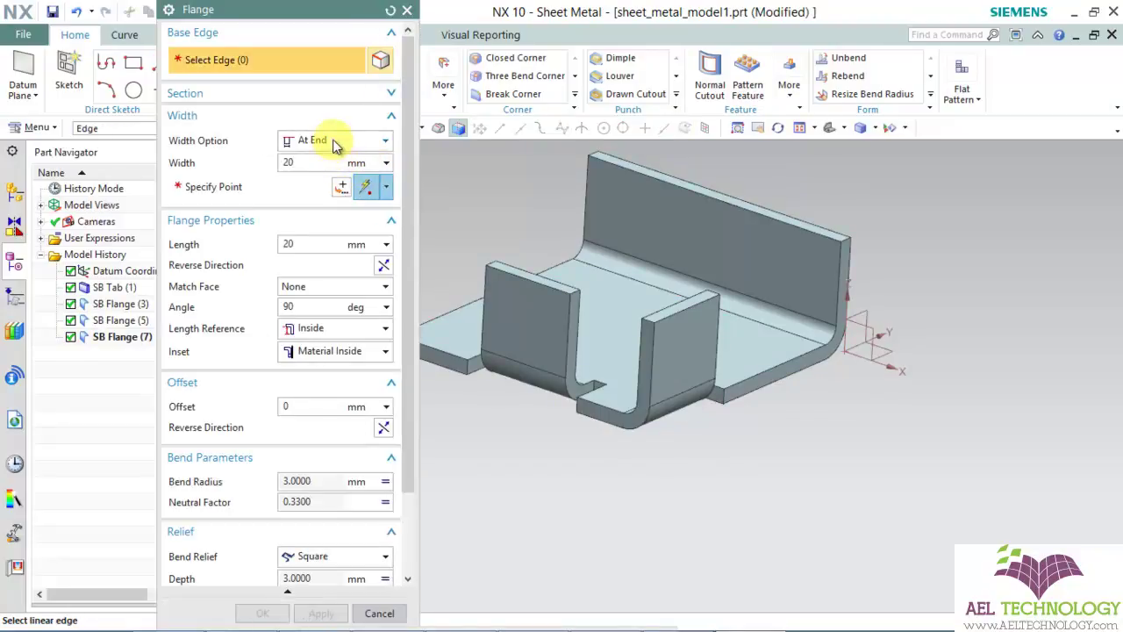
Add a From End flange on the base tab edge, 18 mm wide and 5 mm from the end.
click(334, 142)
click(311, 208)
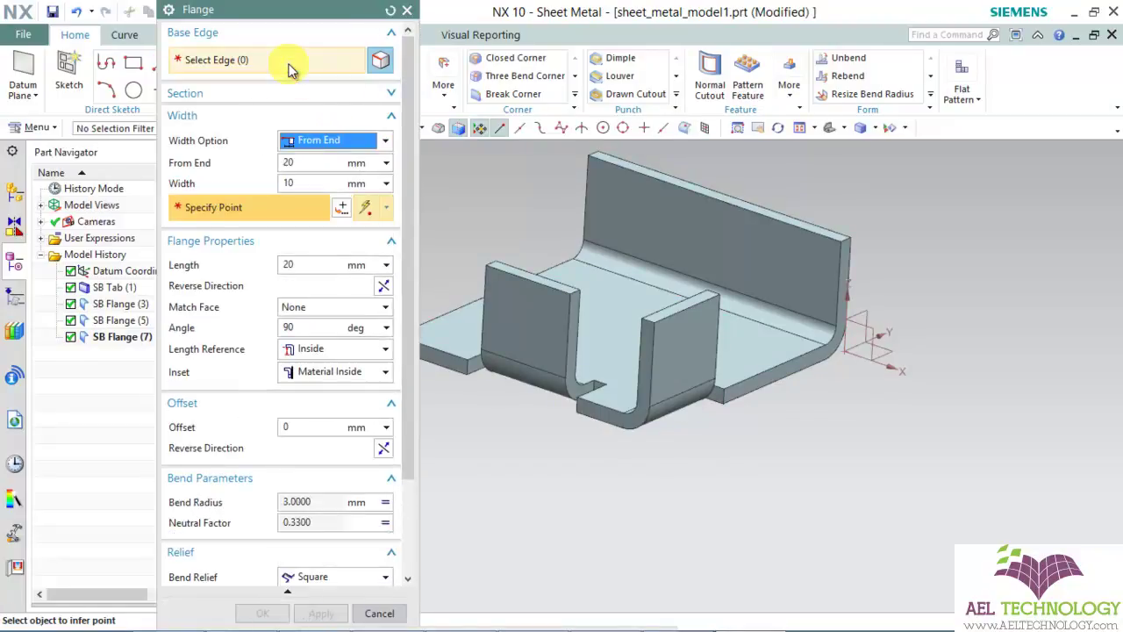
click(557, 262)
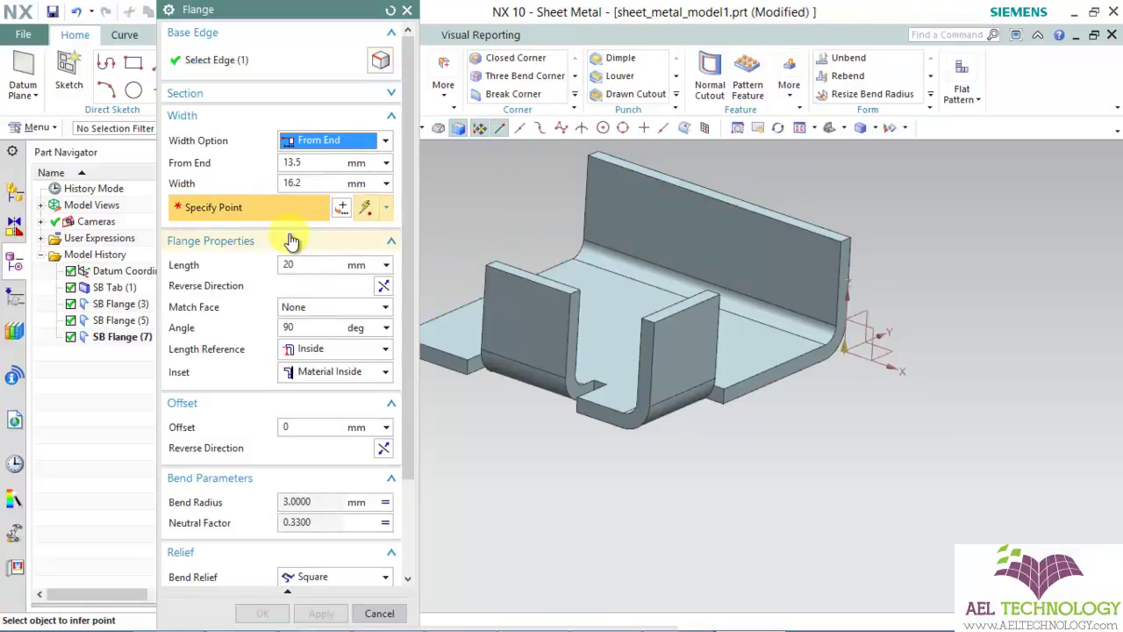
double_click(309, 166)
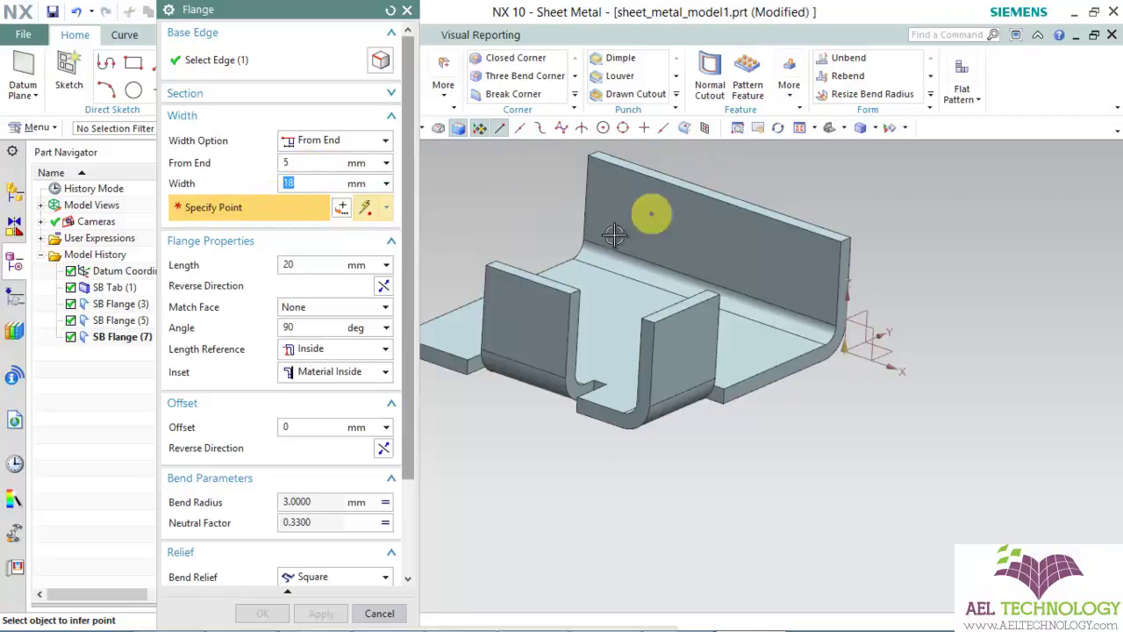
click(572, 256)
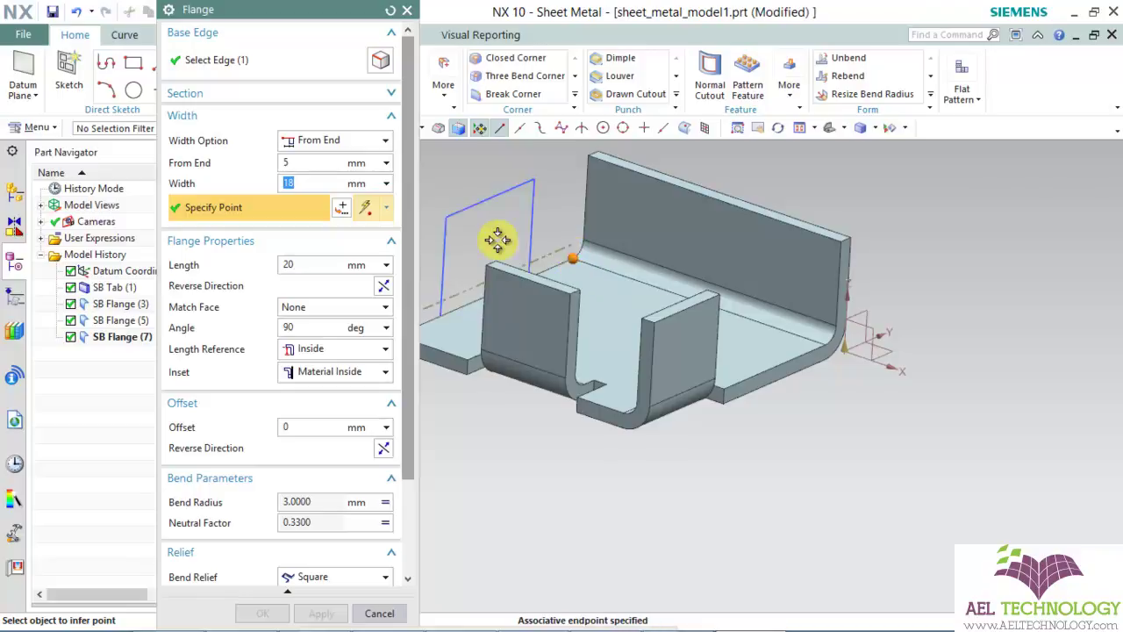
middle_drag(540, 246, 577, 283)
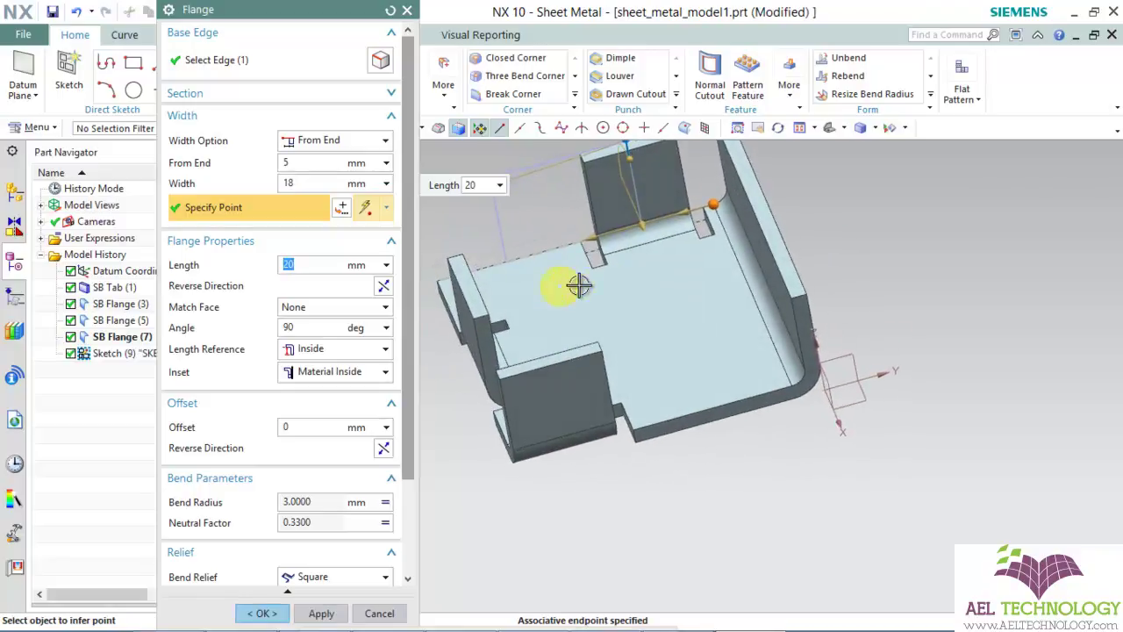
click(719, 222)
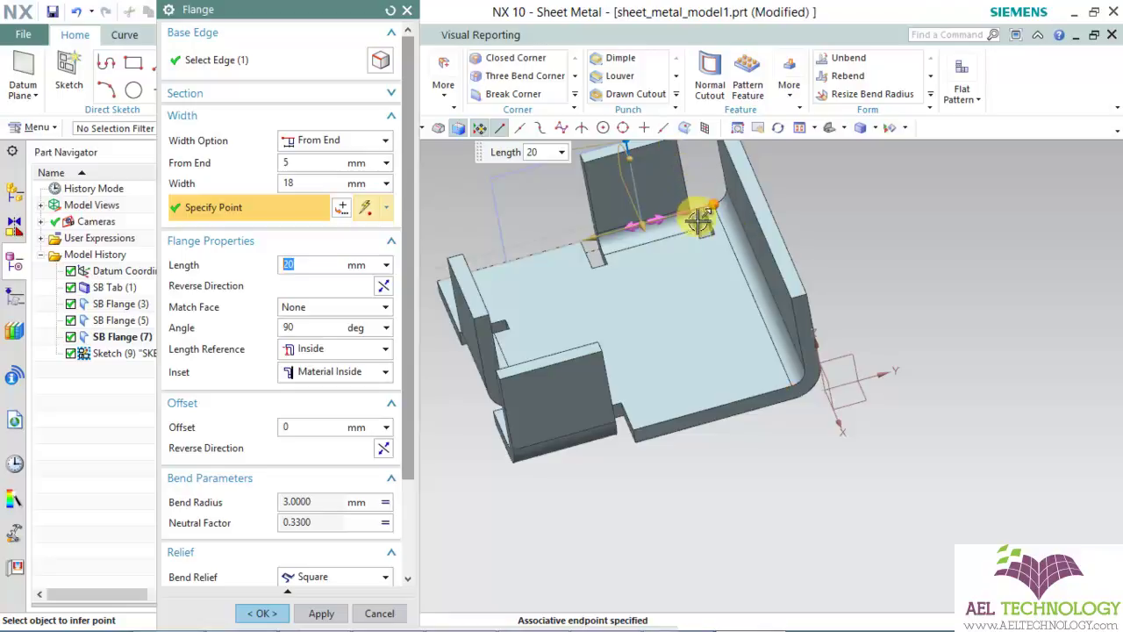
mouse_move(689, 188)
middle_down()
mouse_move(677, 206)
mouse_move(702, 175)
middle_up()
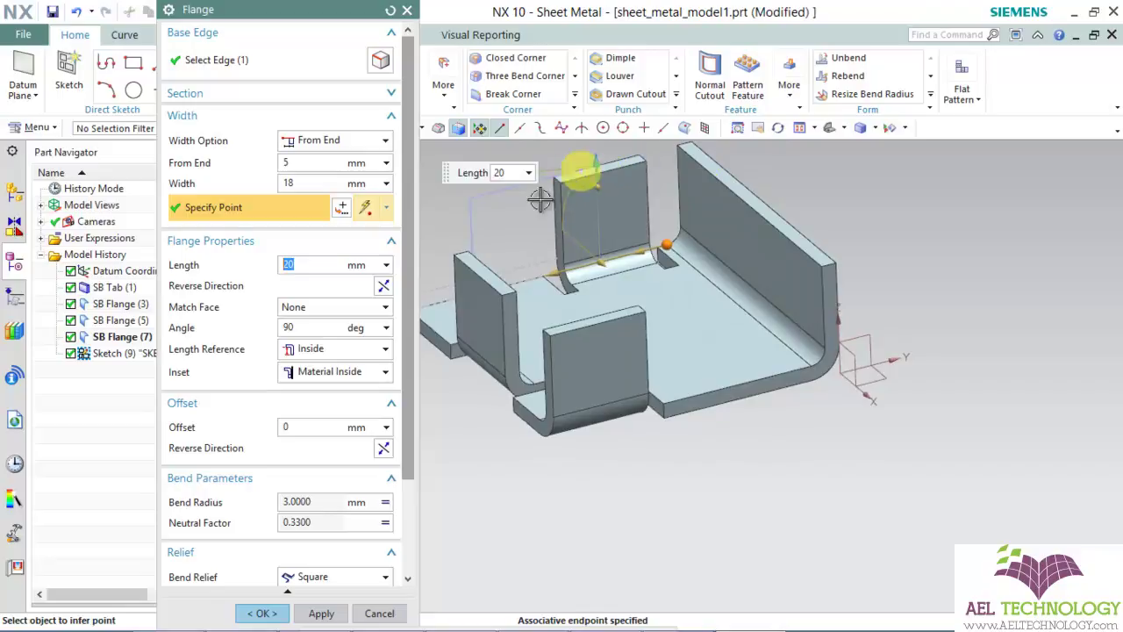
click(261, 614)
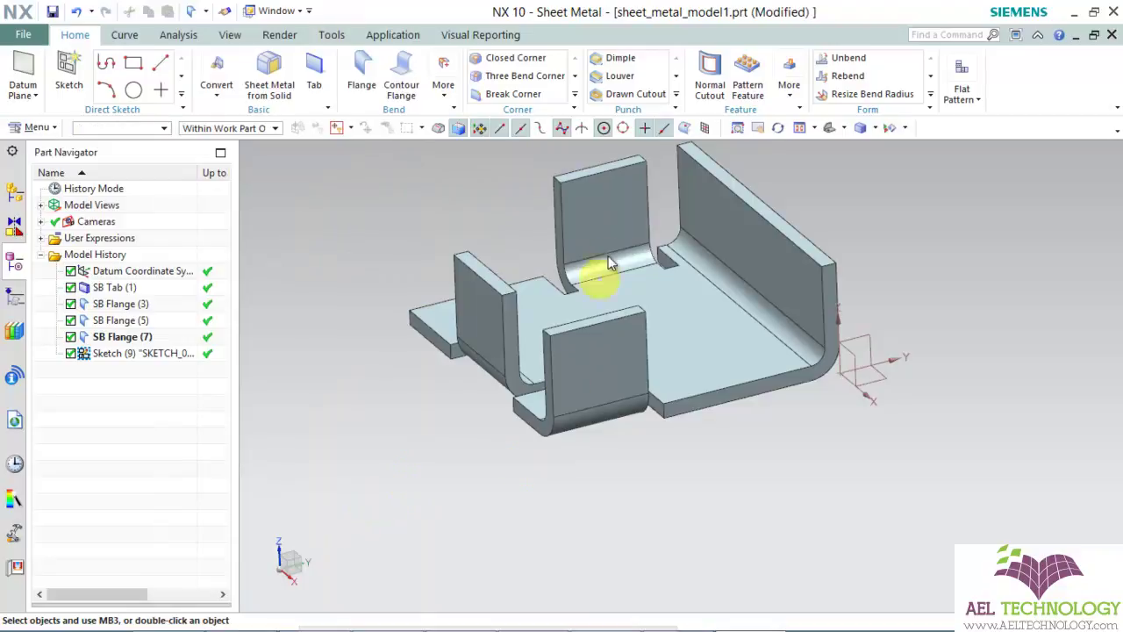
Orbit and zoom the view to inspect the new 18 mm flange.
mouse_move(611, 263)
middle_down()
mouse_move(622, 248)
mouse_move(610, 255)
middle_up()
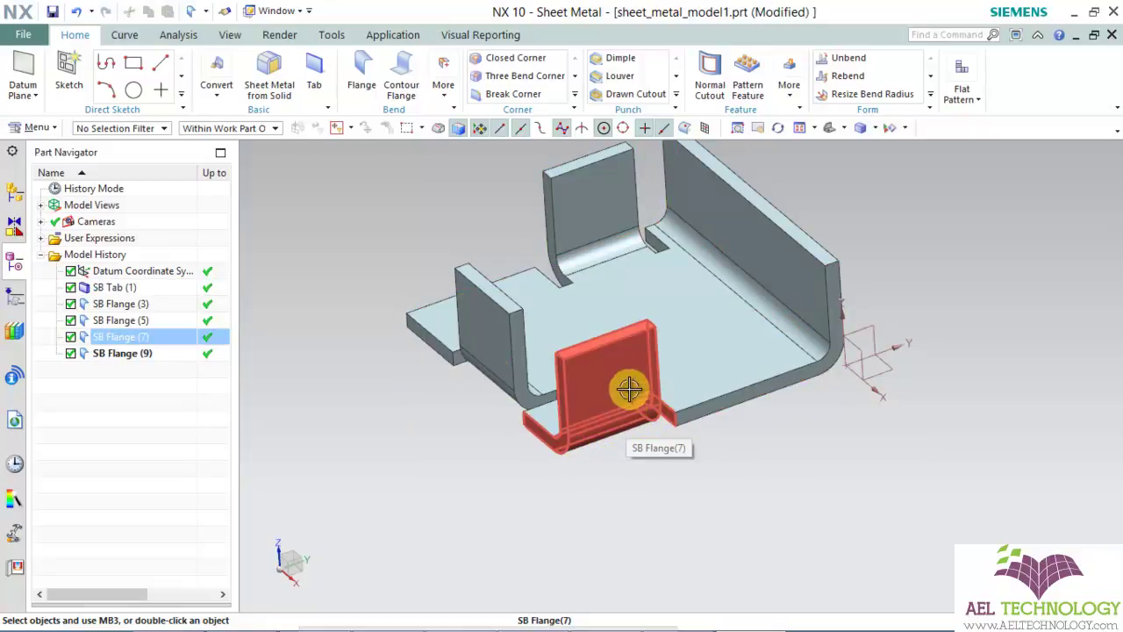
scroll(667, 457, down, 2)
scroll(685, 474, up, 1)
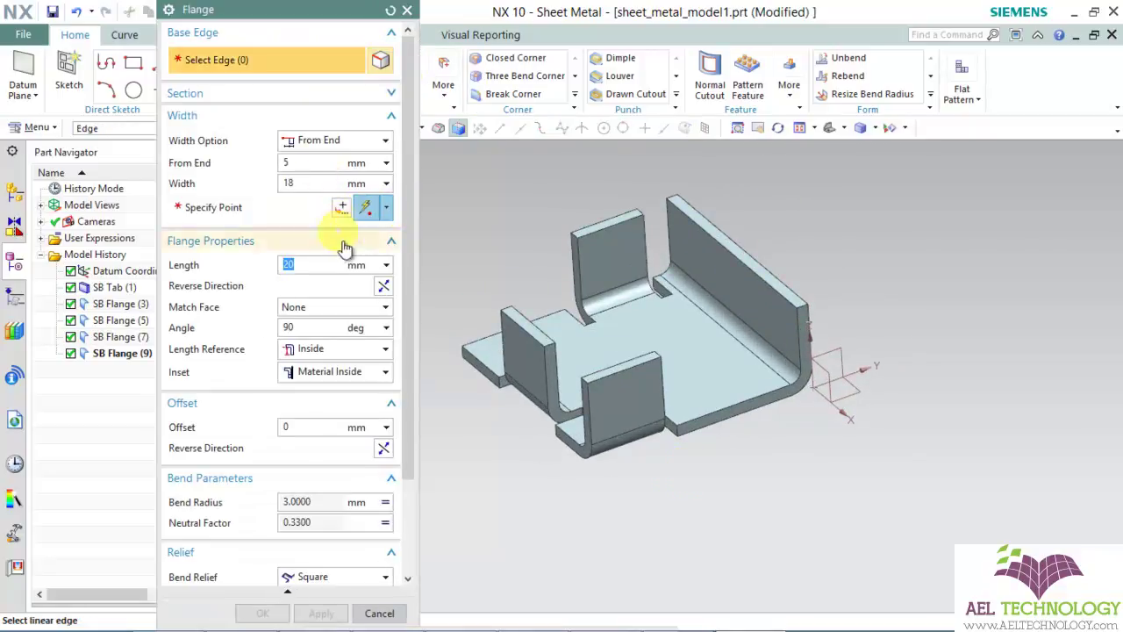
Set a From Both Ends flange on the back wall's top edge, inset 15 mm, direction reversed.
click(332, 153)
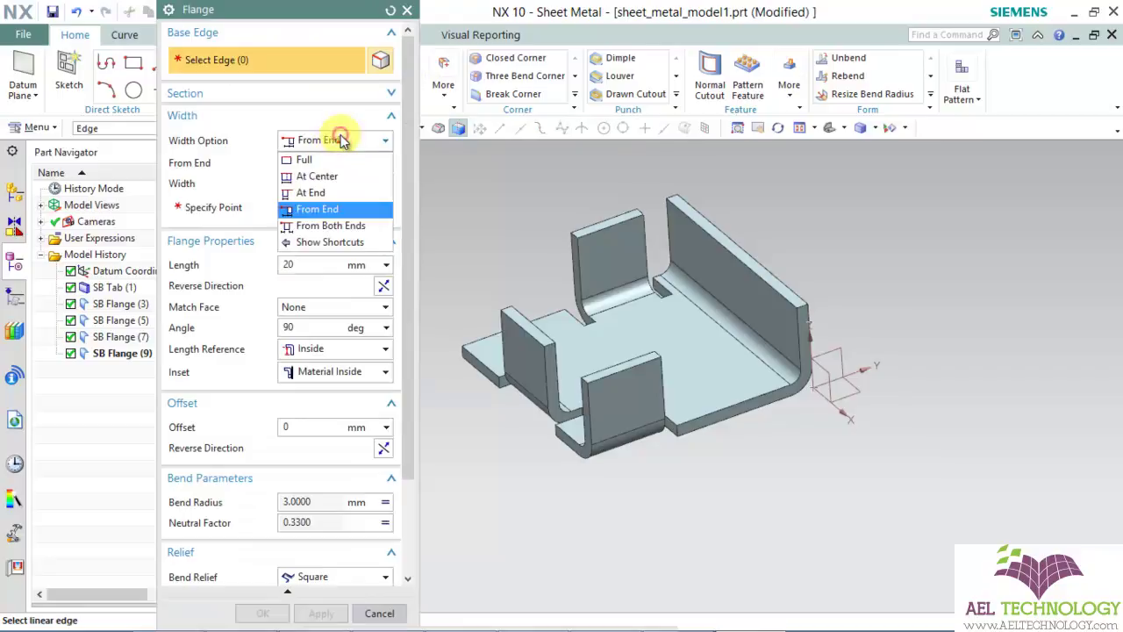
click(332, 224)
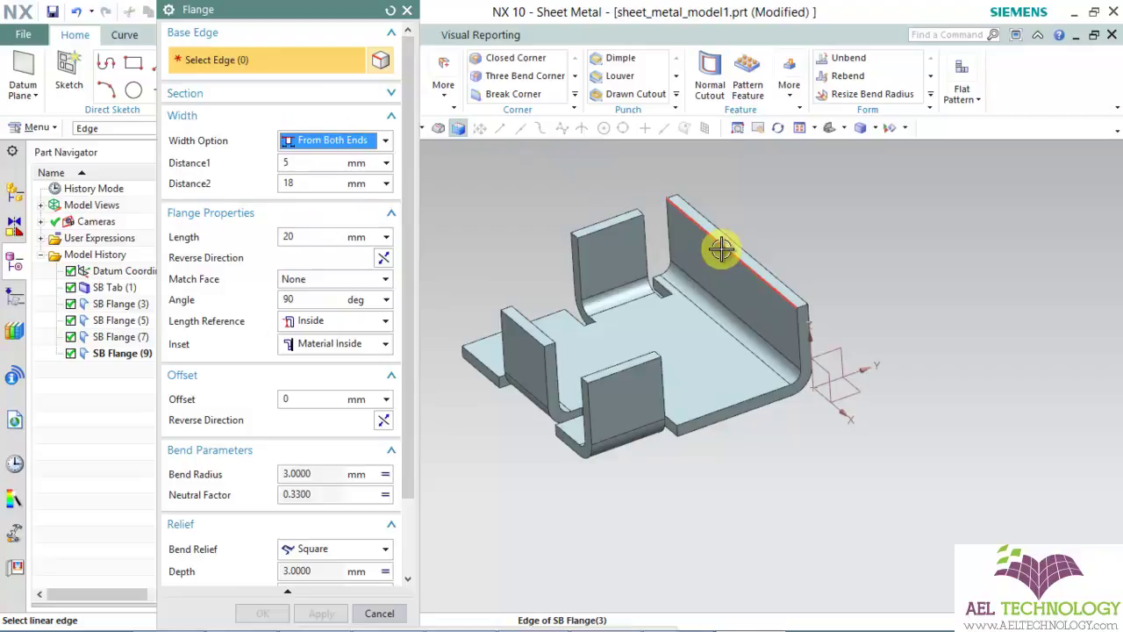
click(687, 310)
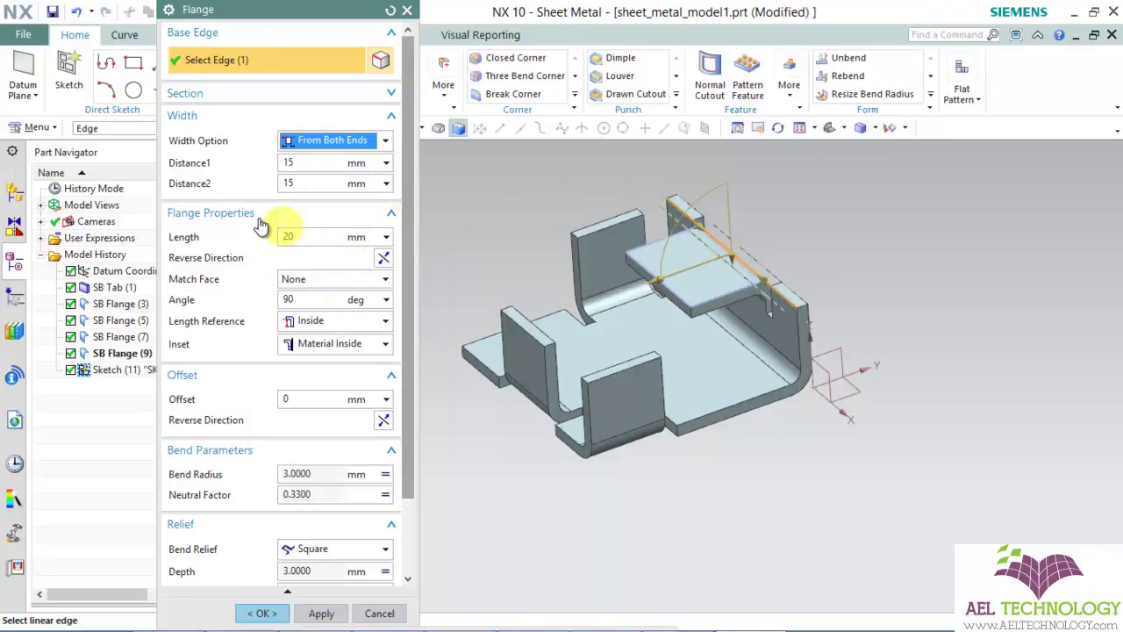
click(383, 258)
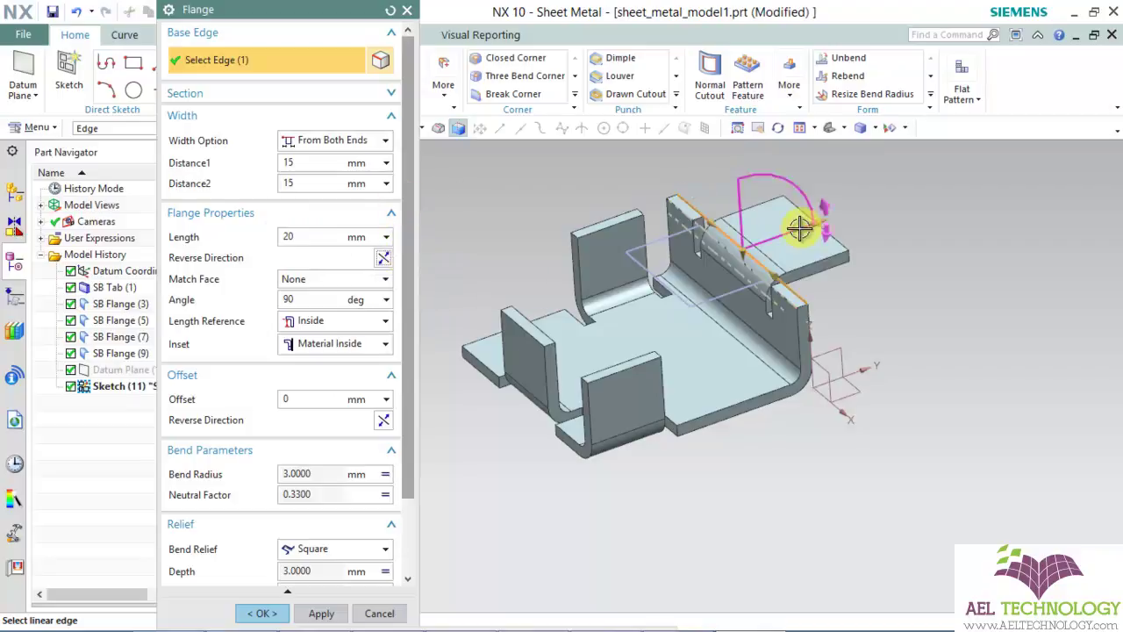
mouse_move(799, 223)
middle_down()
mouse_move(818, 298)
mouse_move(831, 243)
middle_up()
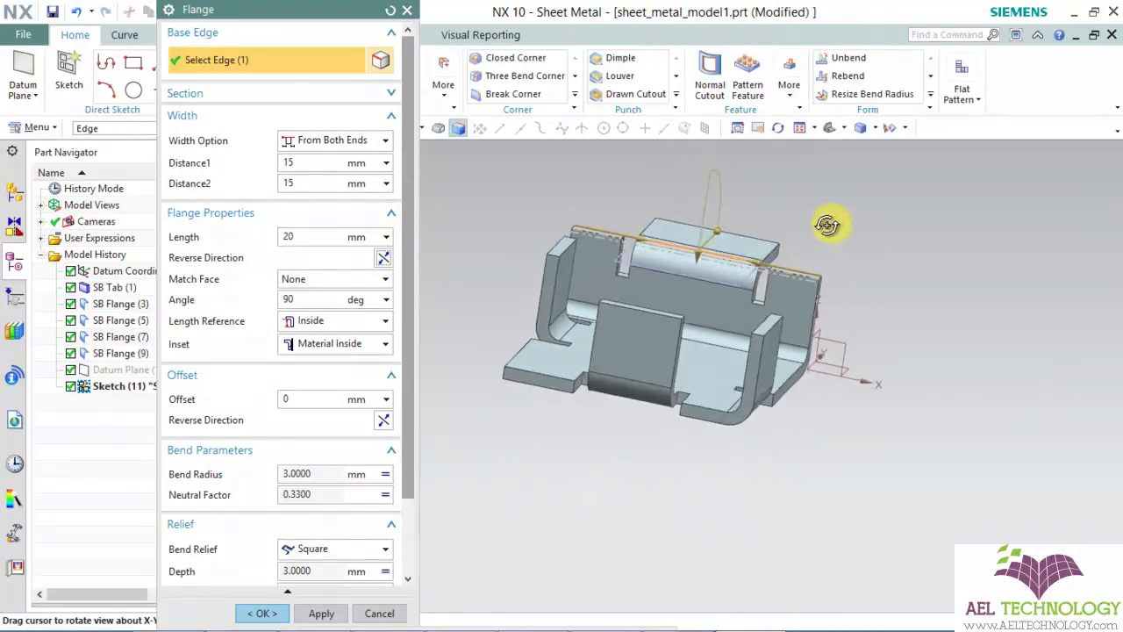
middle_drag(827, 225, 821, 228)
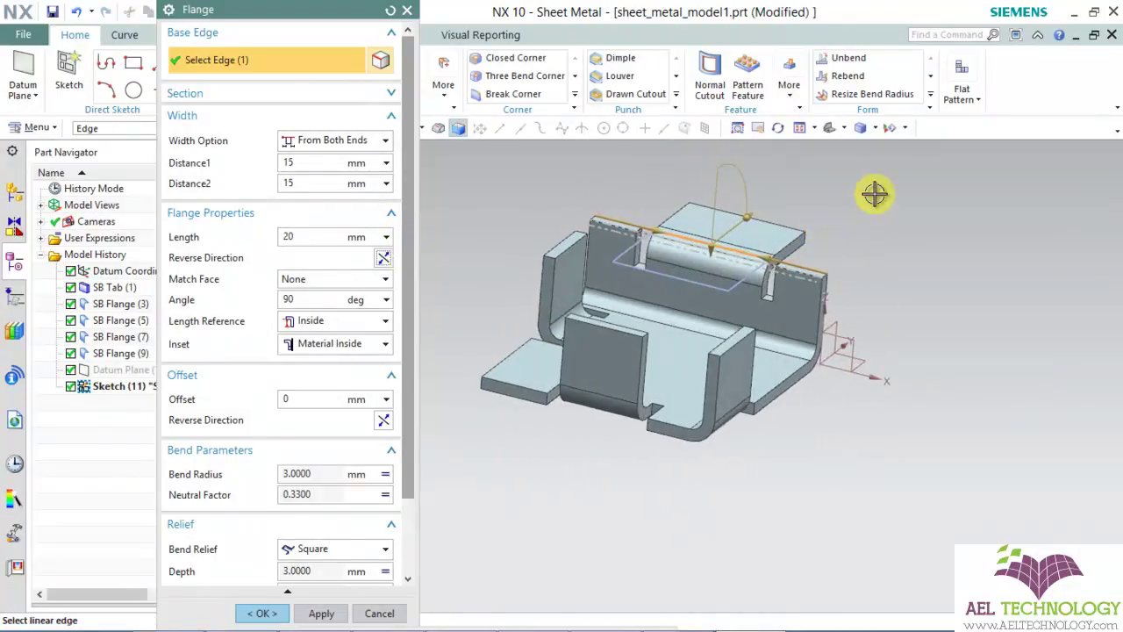
scroll(812, 183, down, 2)
scroll(811, 183, up, 2)
scroll(657, 188, up, 2)
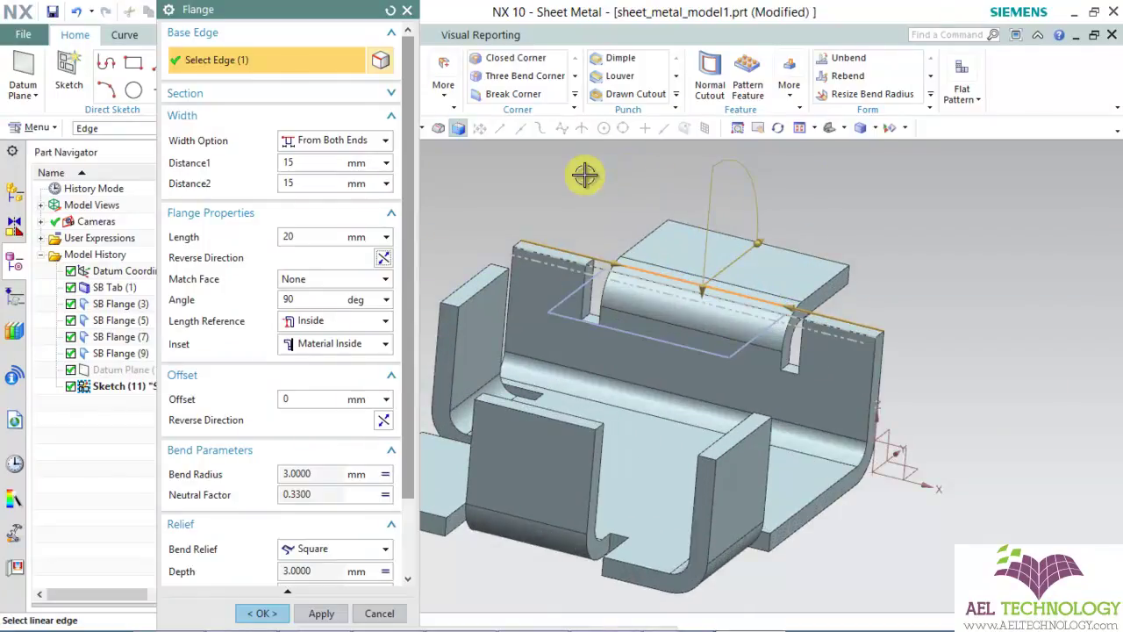
Set the From Both Ends flange distances to 10 mm and 12 mm, then inspect the preview.
click(301, 162)
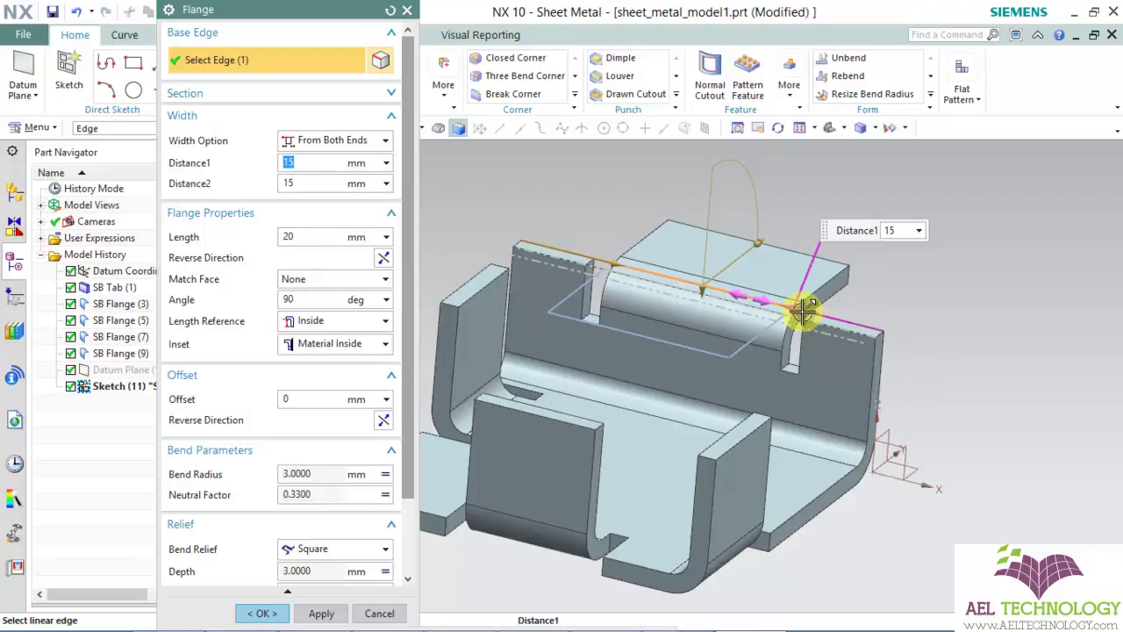
text(5)
click(901, 237)
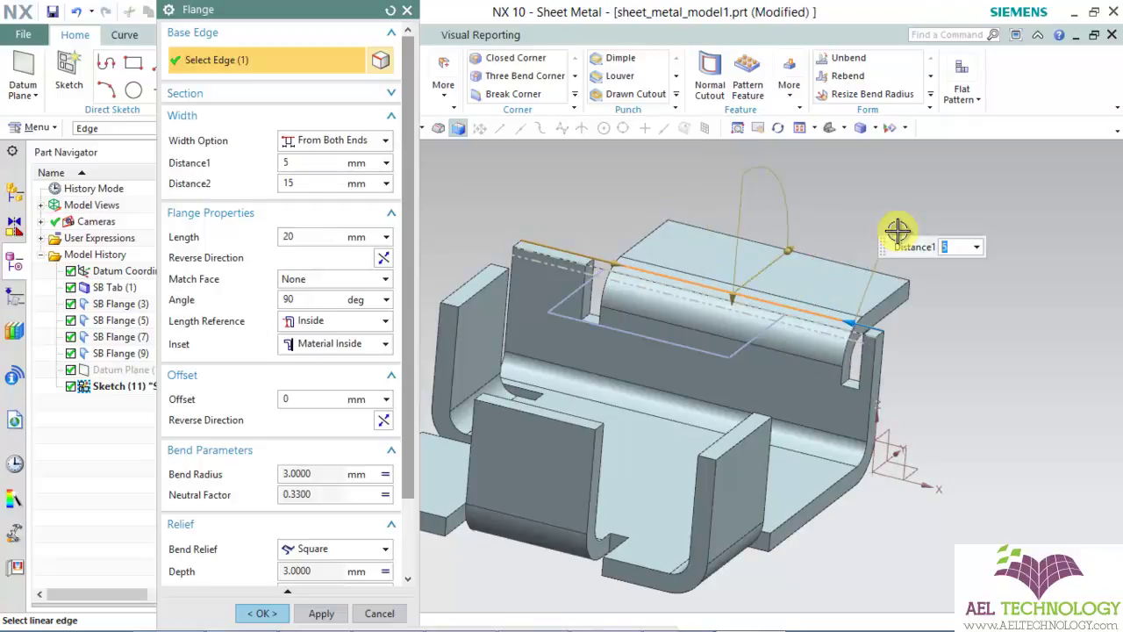
text(10)
key(Return)
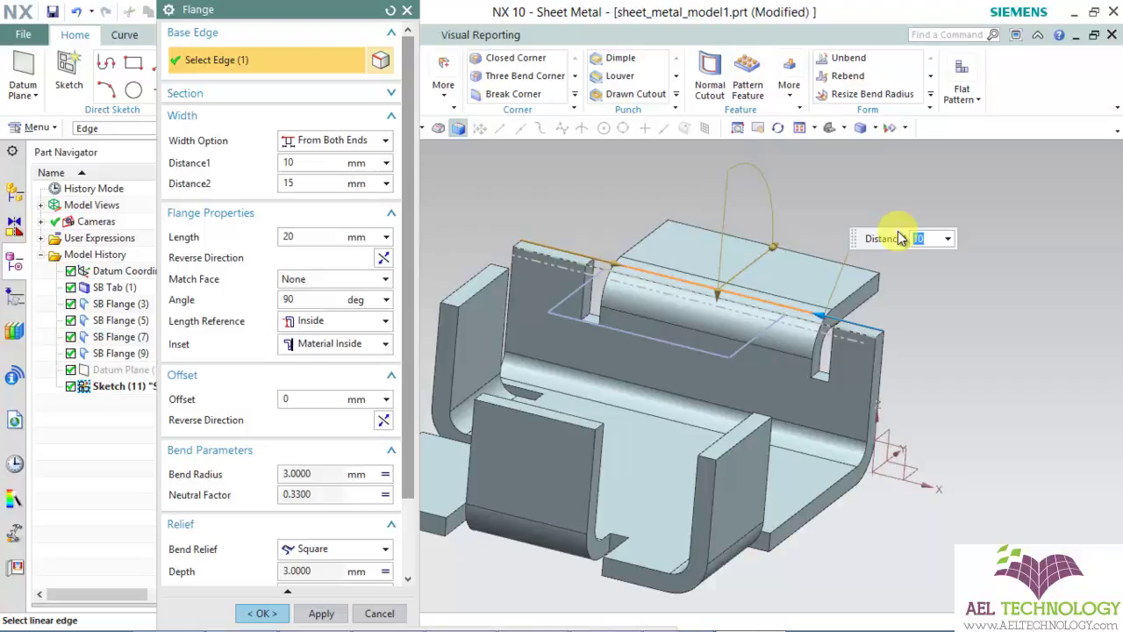
click(310, 182)
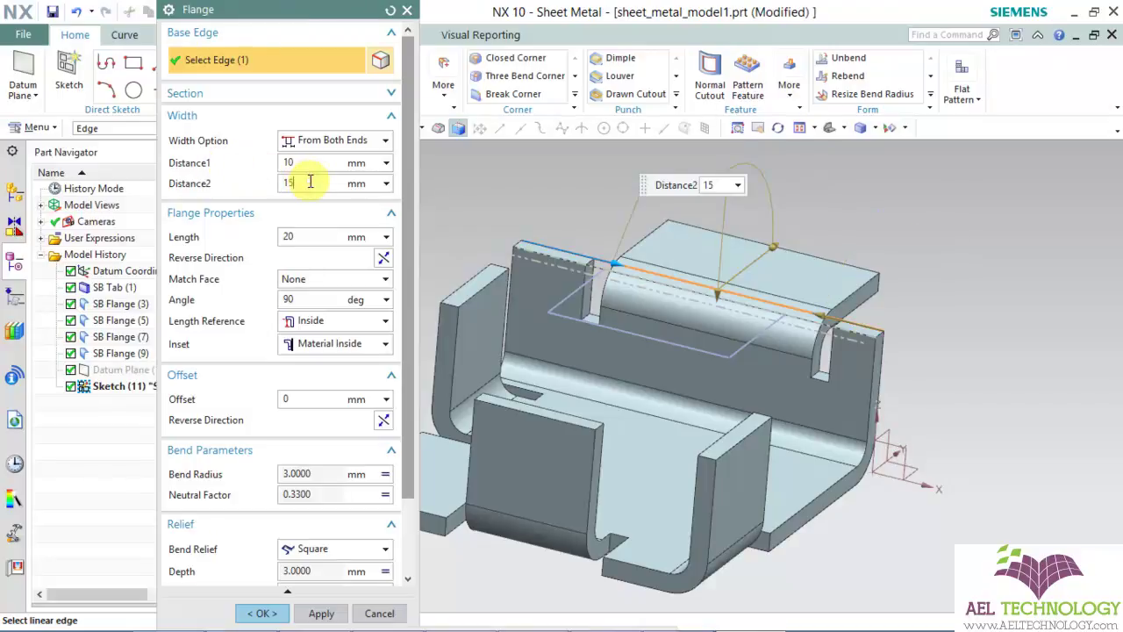
click(733, 187)
click(521, 325)
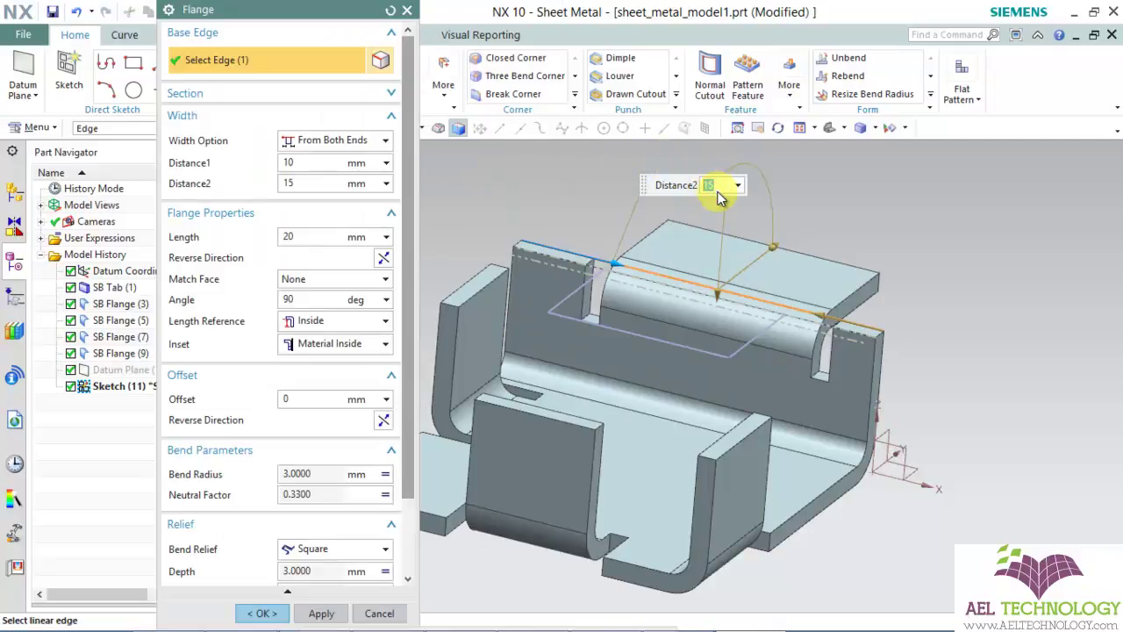
text(12)
key(Return)
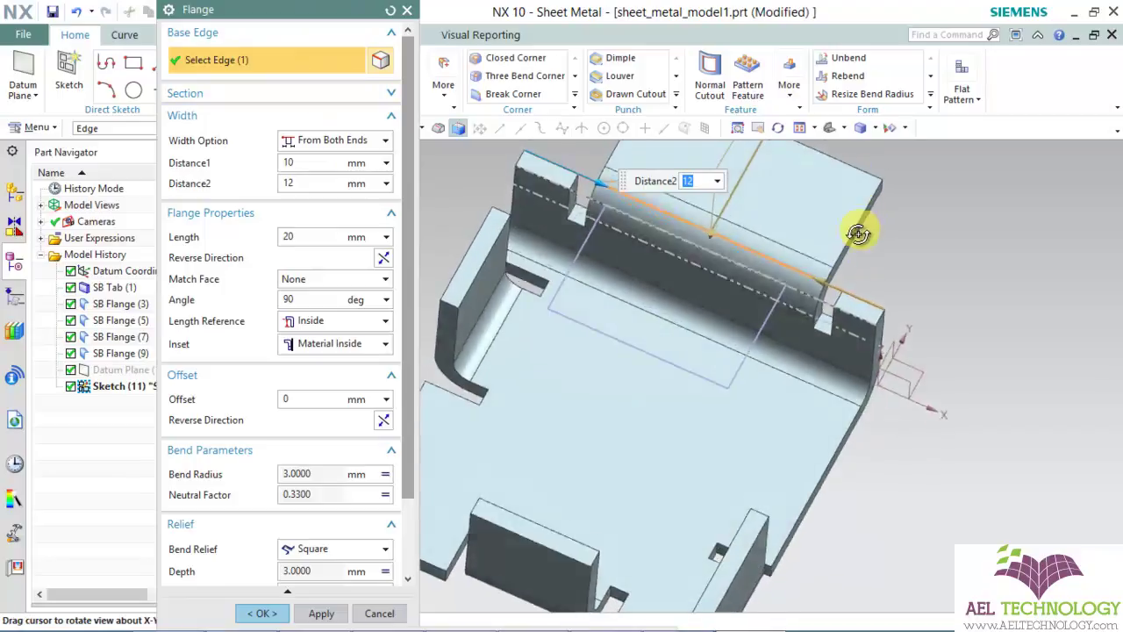
middle_drag(864, 187, 867, 196)
scroll(888, 294, up, 3)
scroll(888, 287, down, 3)
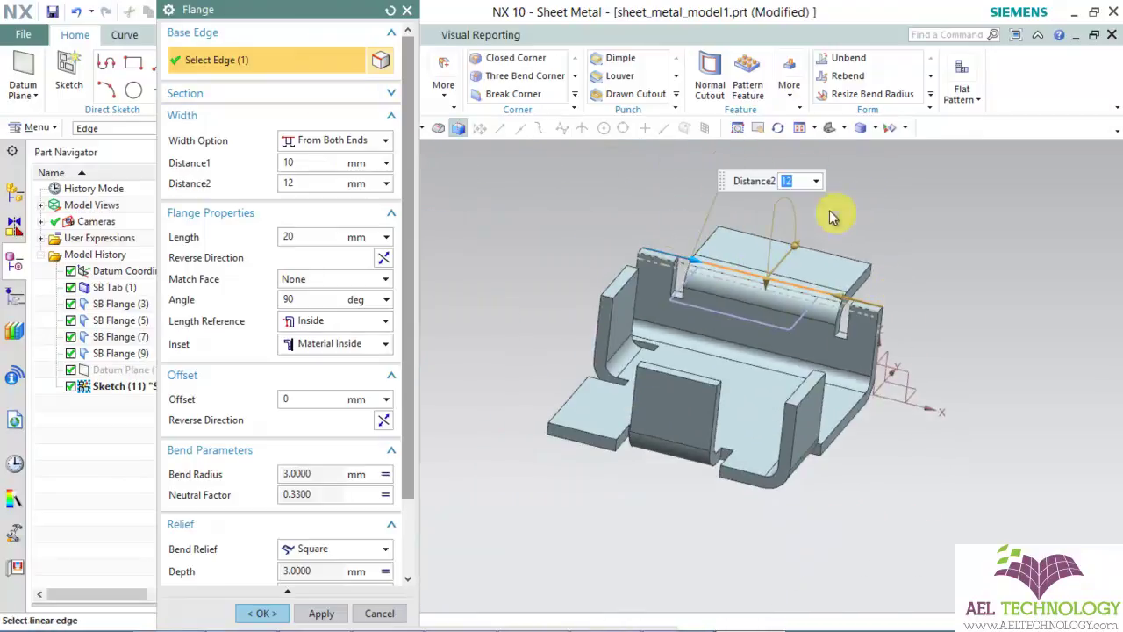
scroll(790, 185, up, 1)
scroll(785, 193, up, 2)
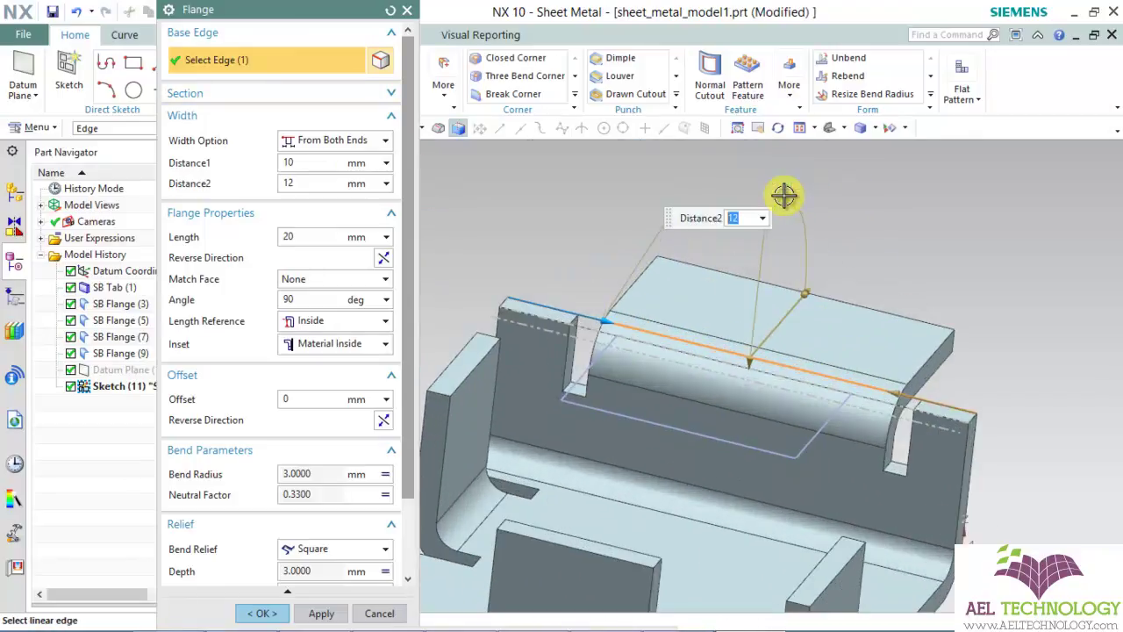
Expand the Section options and enter Edit Sketch for the flange's rectangular profile.
click(297, 99)
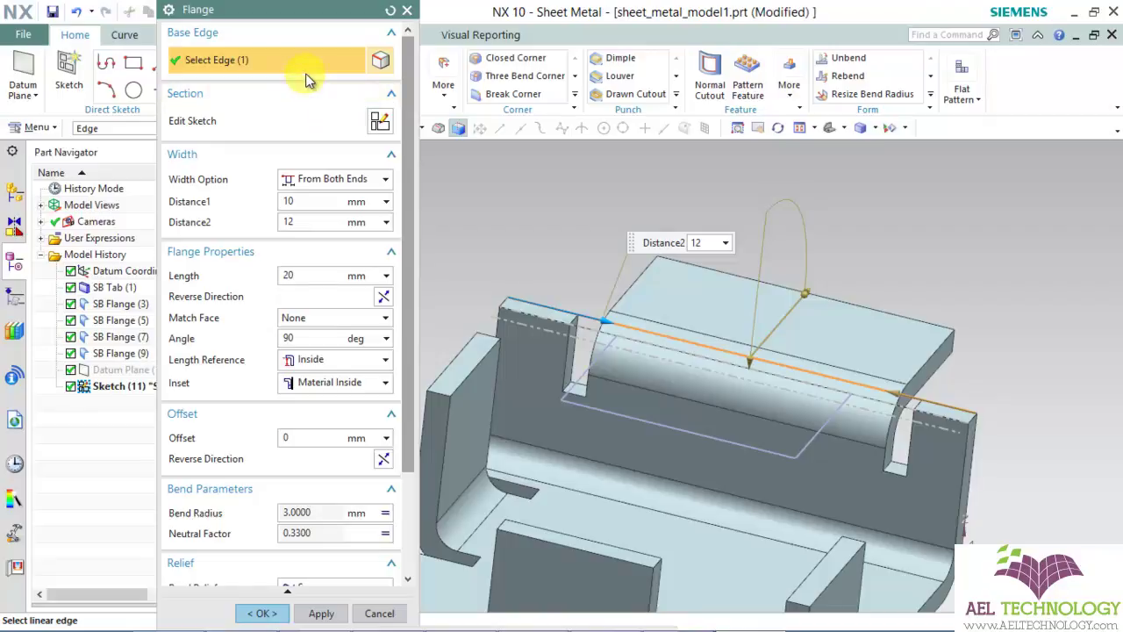
click(381, 122)
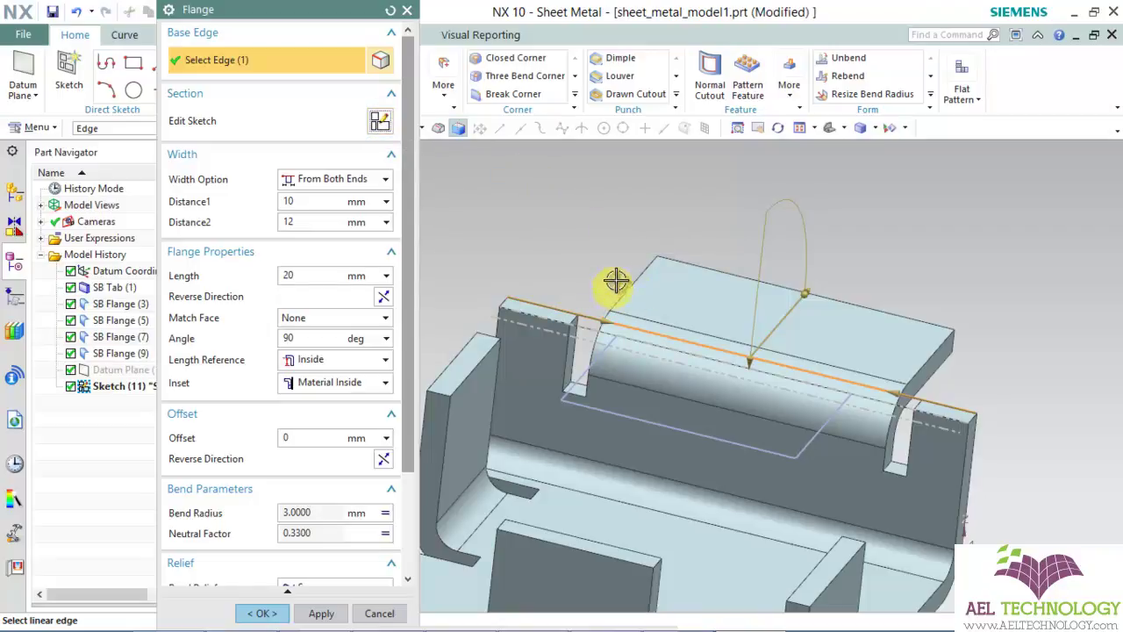
click(381, 123)
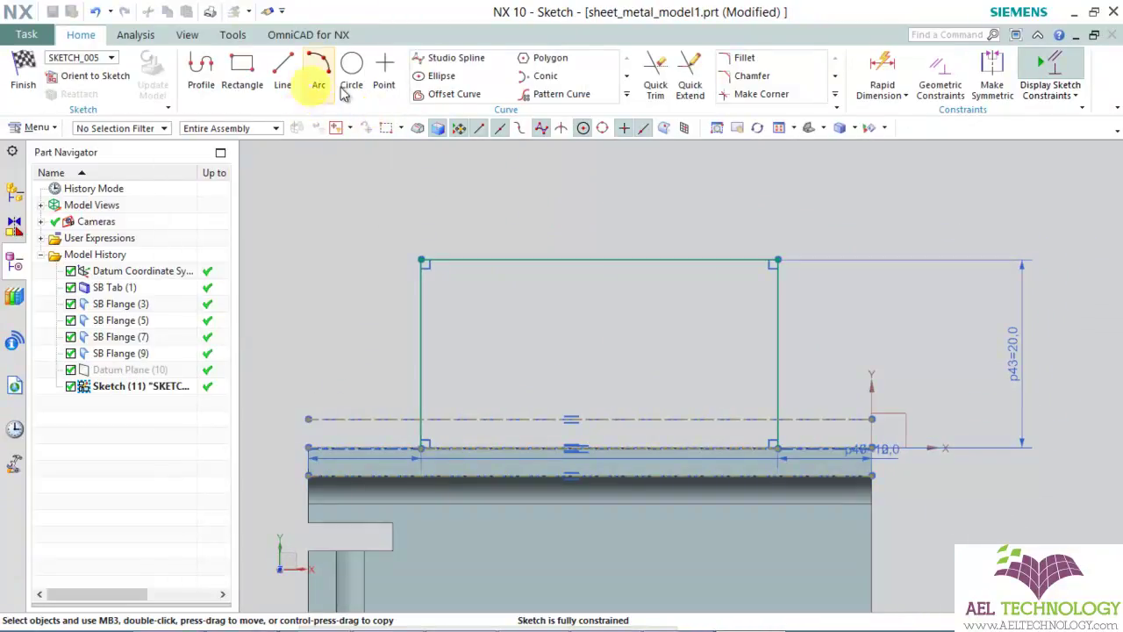
Delete the rectangle's top line and draw a ten-pole wavy spline between the vertical sides.
click(504, 256)
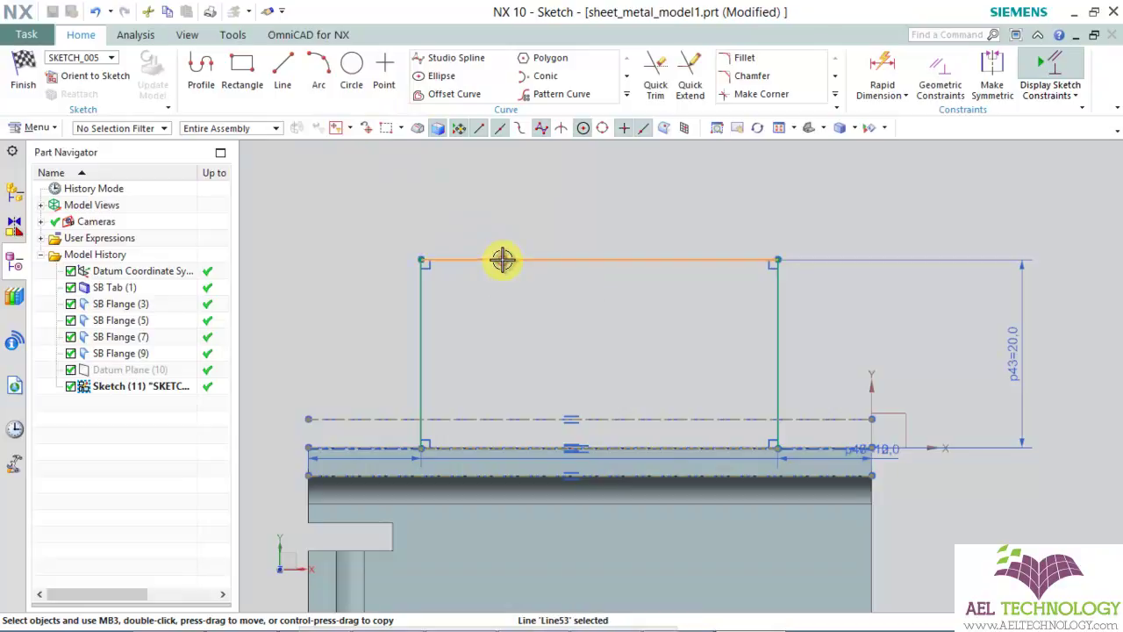
key(Delete)
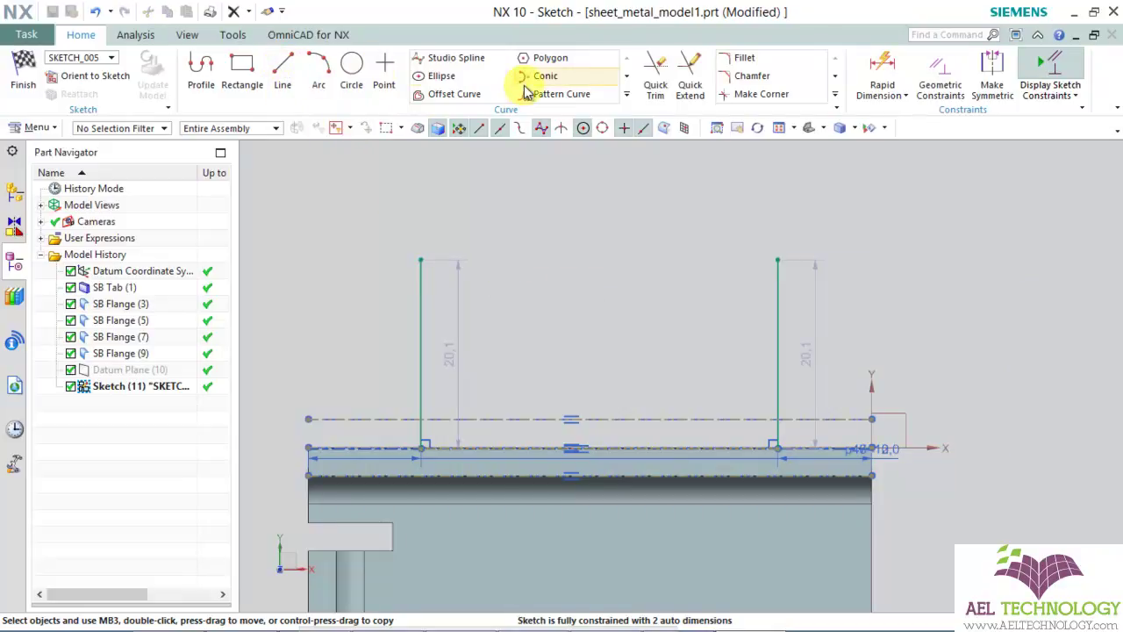
click(463, 62)
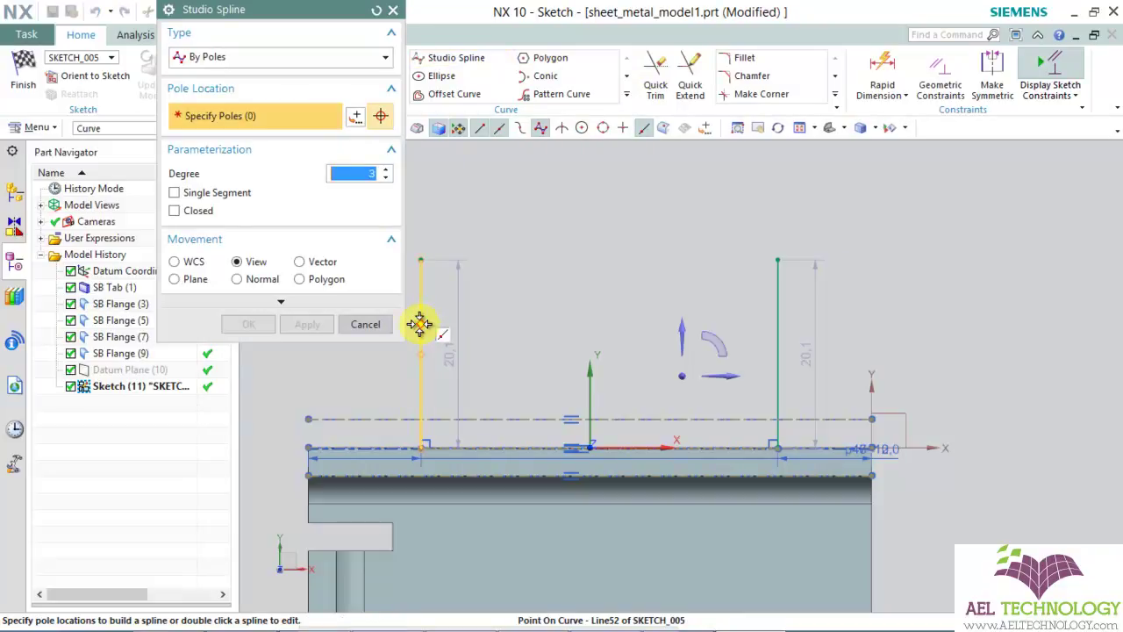
click(436, 300)
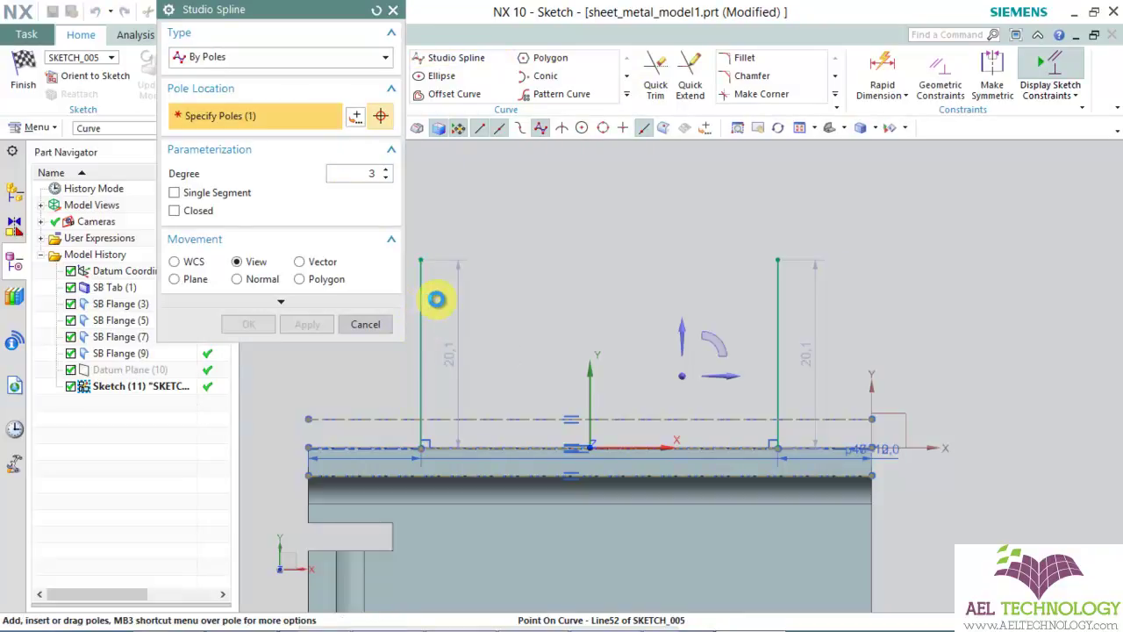
click(475, 278)
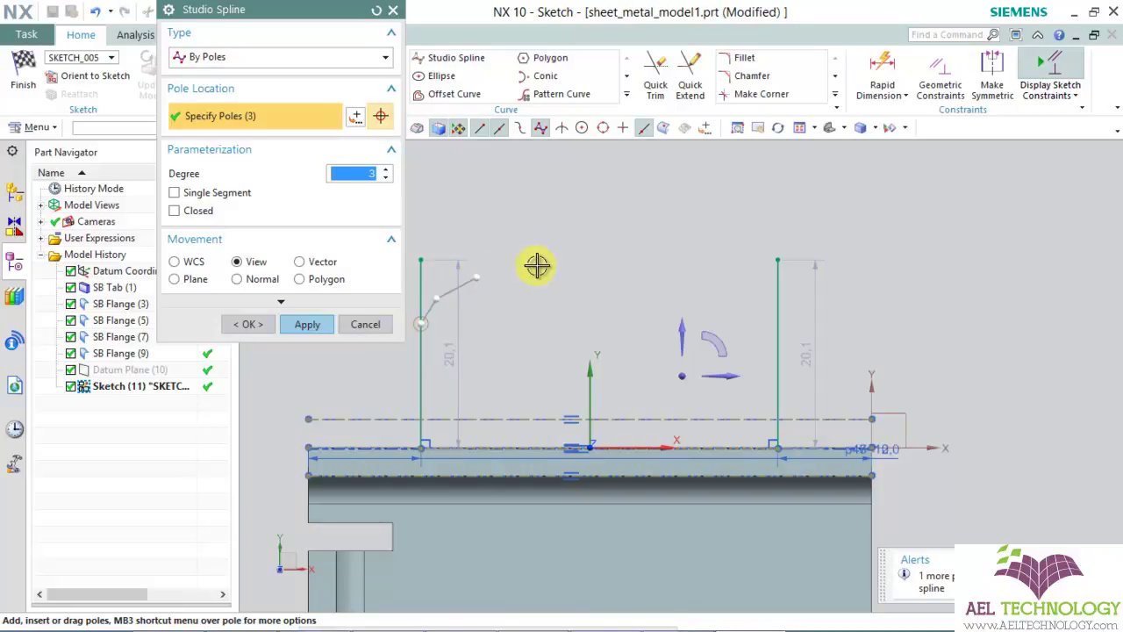
click(537, 265)
click(594, 260)
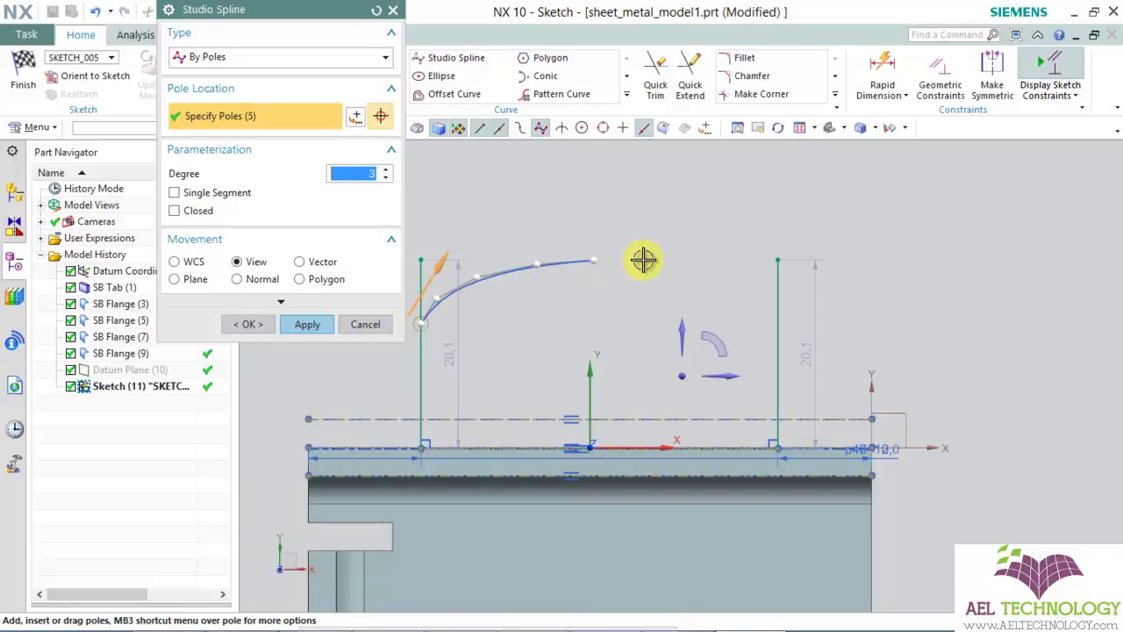
click(658, 265)
click(682, 281)
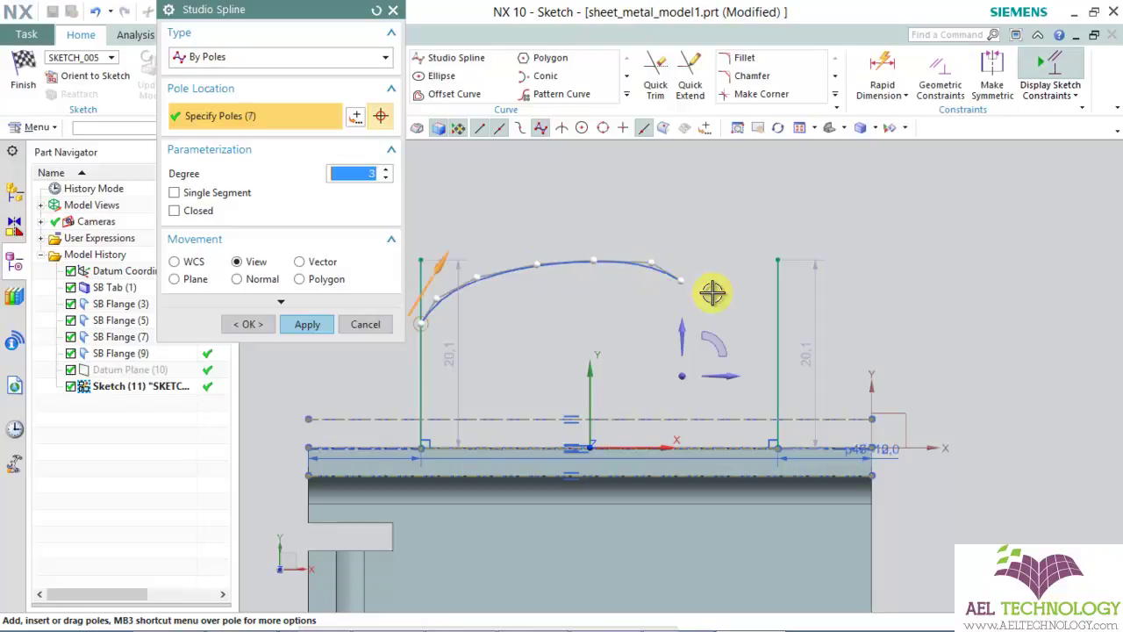
click(715, 303)
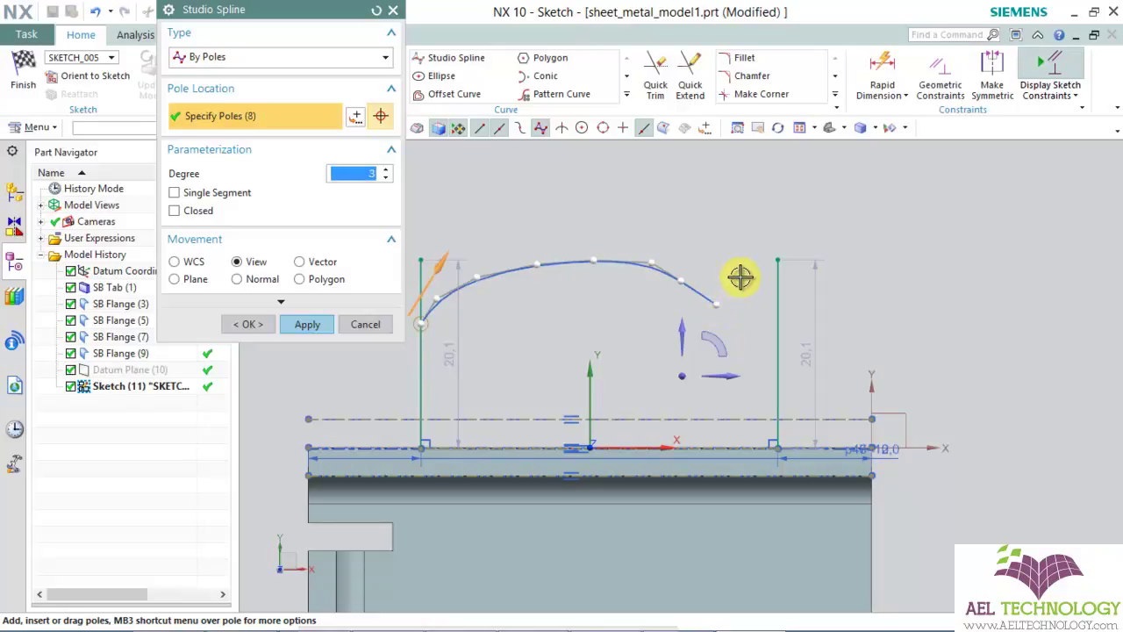
click(743, 271)
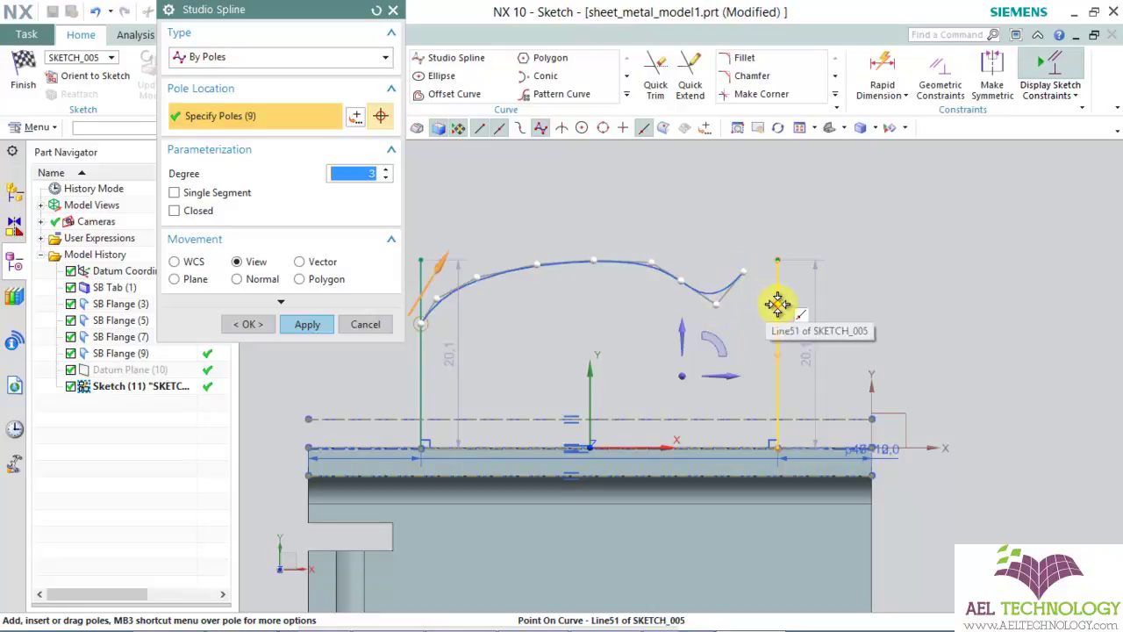
click(777, 303)
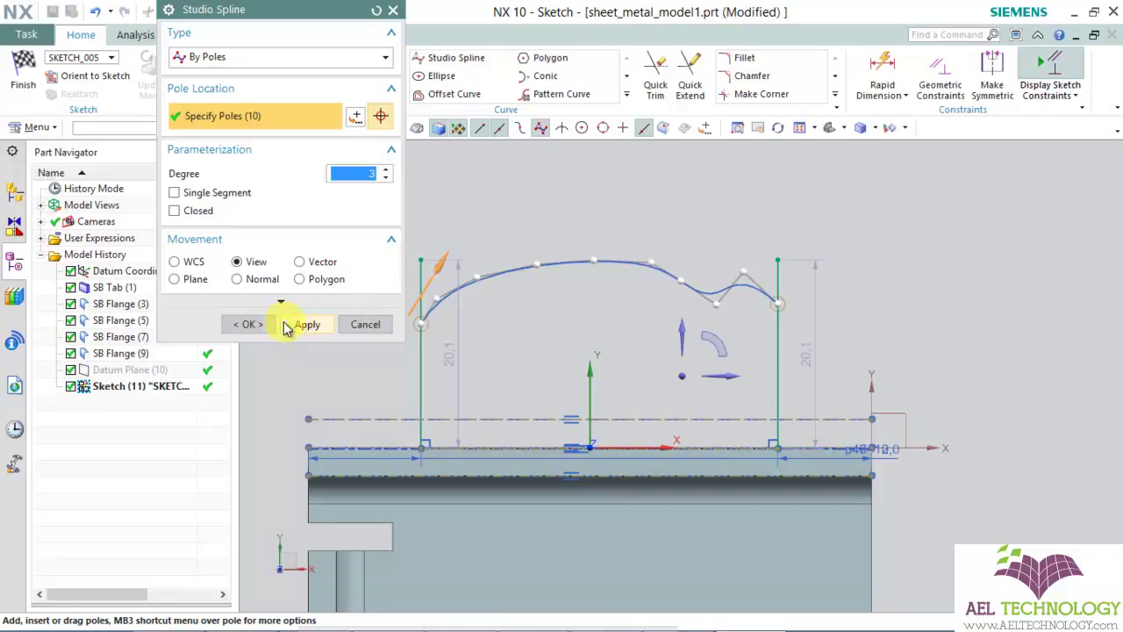
click(247, 323)
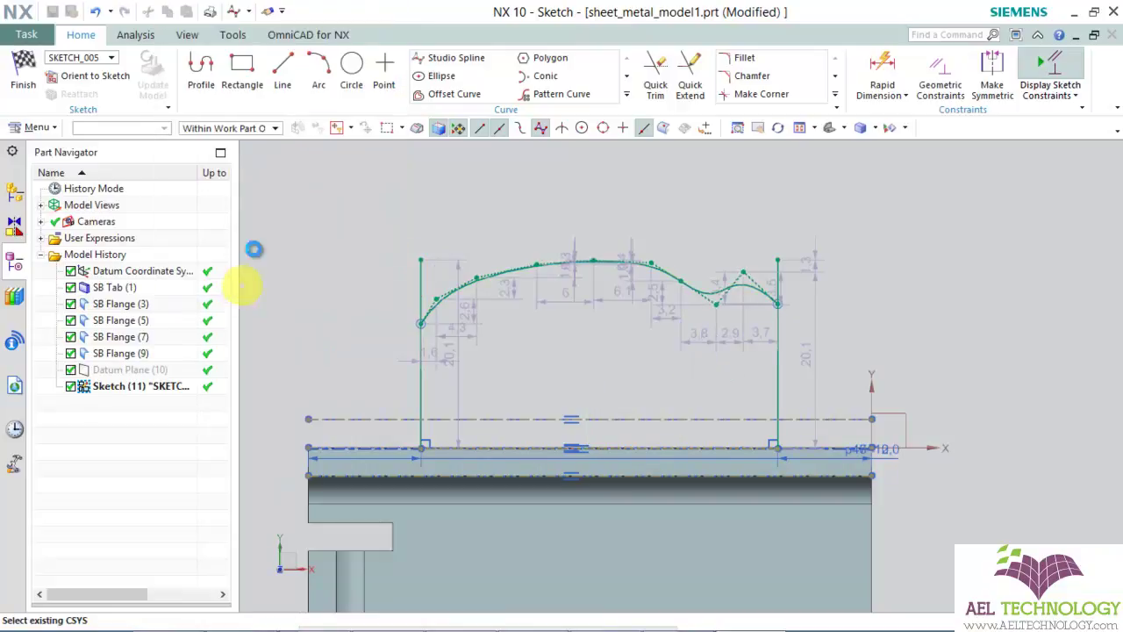
Quick Trim the vertical lines' overhangs at both spline ends.
click(664, 79)
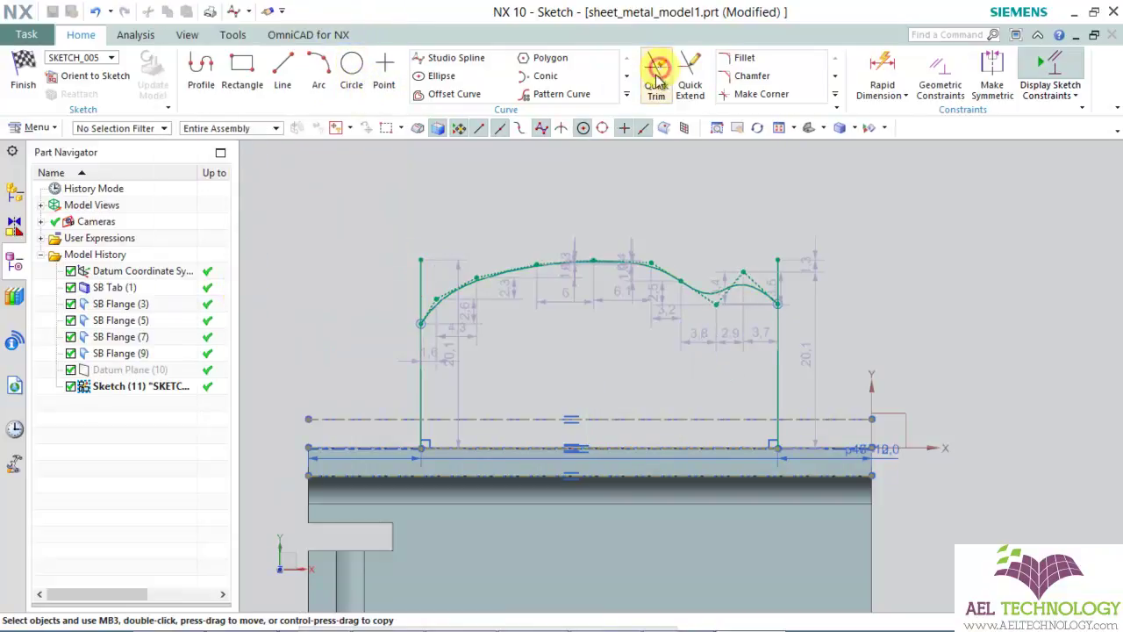
click(429, 275)
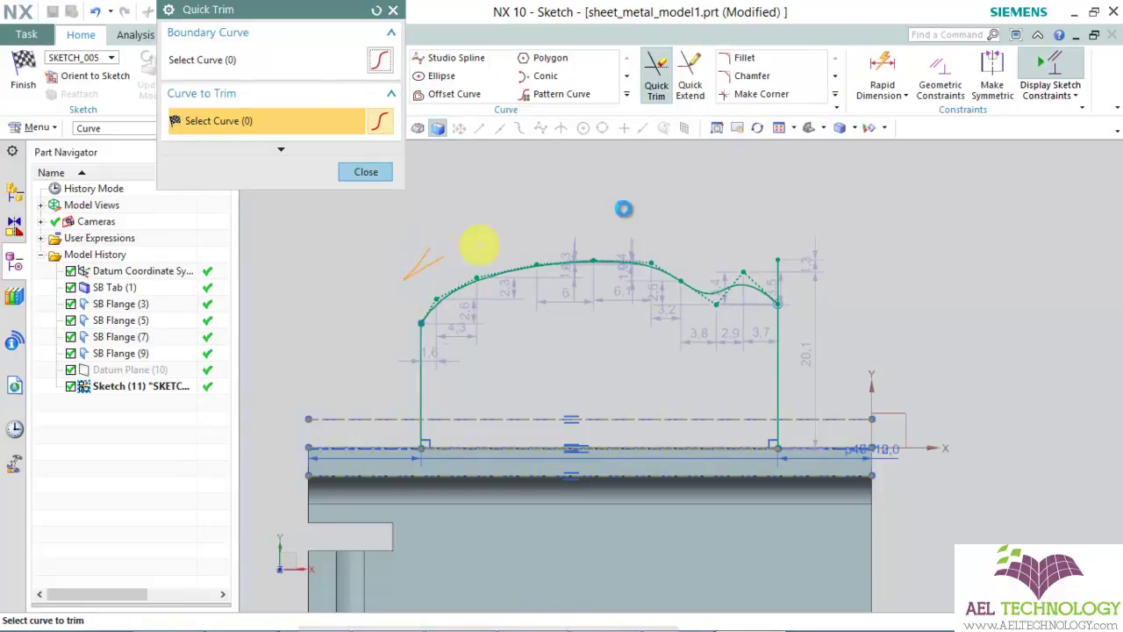
drag(760, 259, 773, 250)
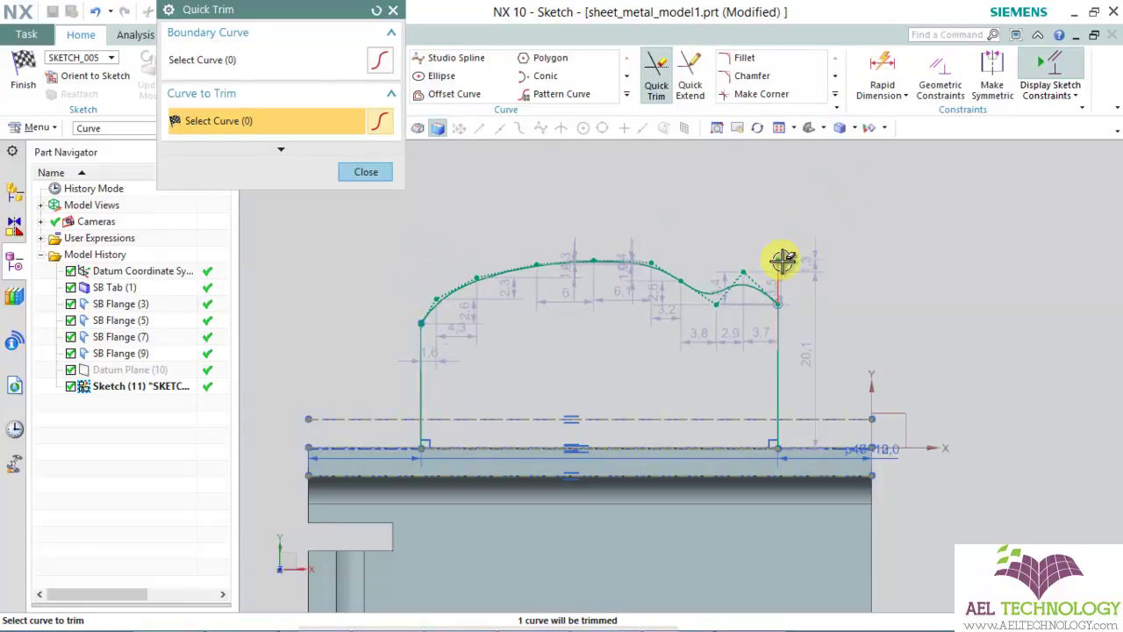
click(774, 249)
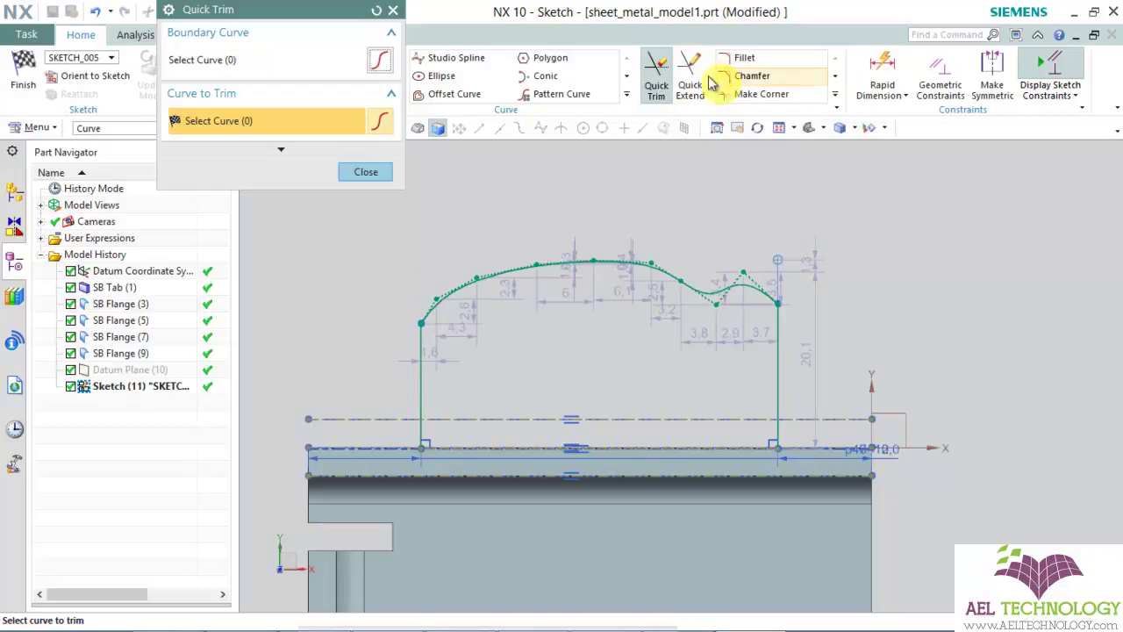
Constrain the spline tangent to both the left and right vertical lines.
click(943, 80)
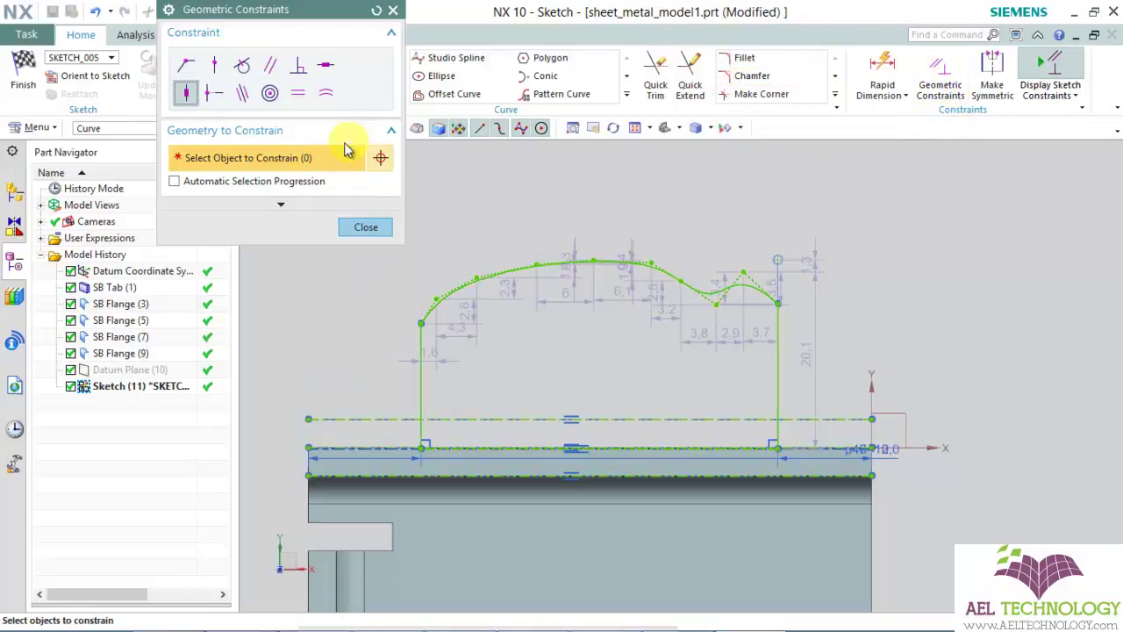
click(242, 65)
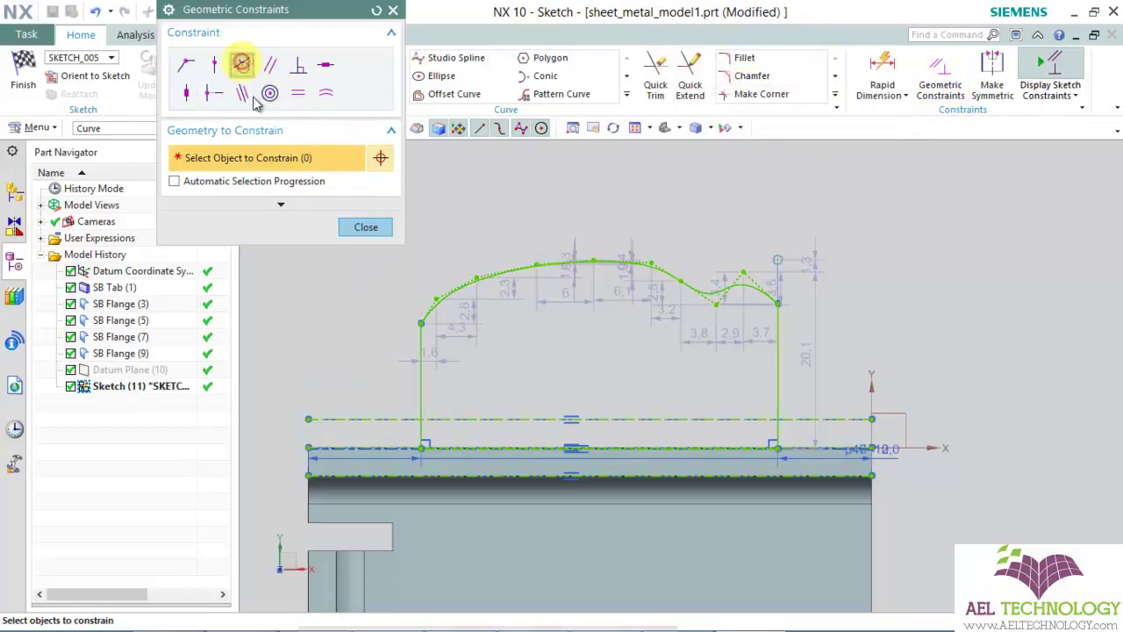
click(460, 294)
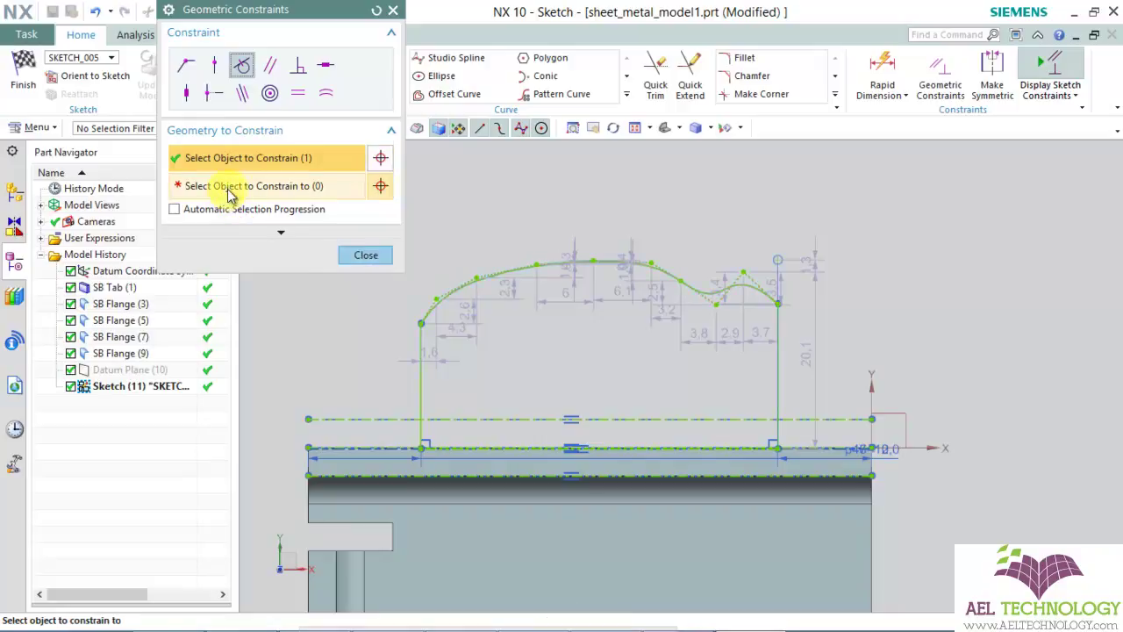
click(426, 334)
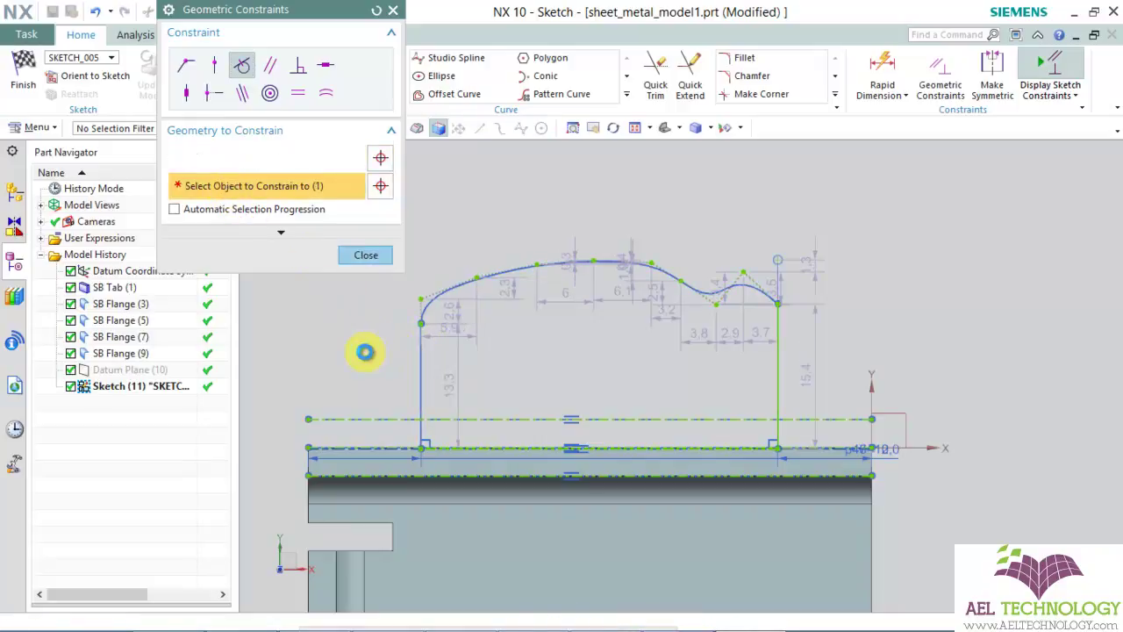
click(765, 290)
click(224, 191)
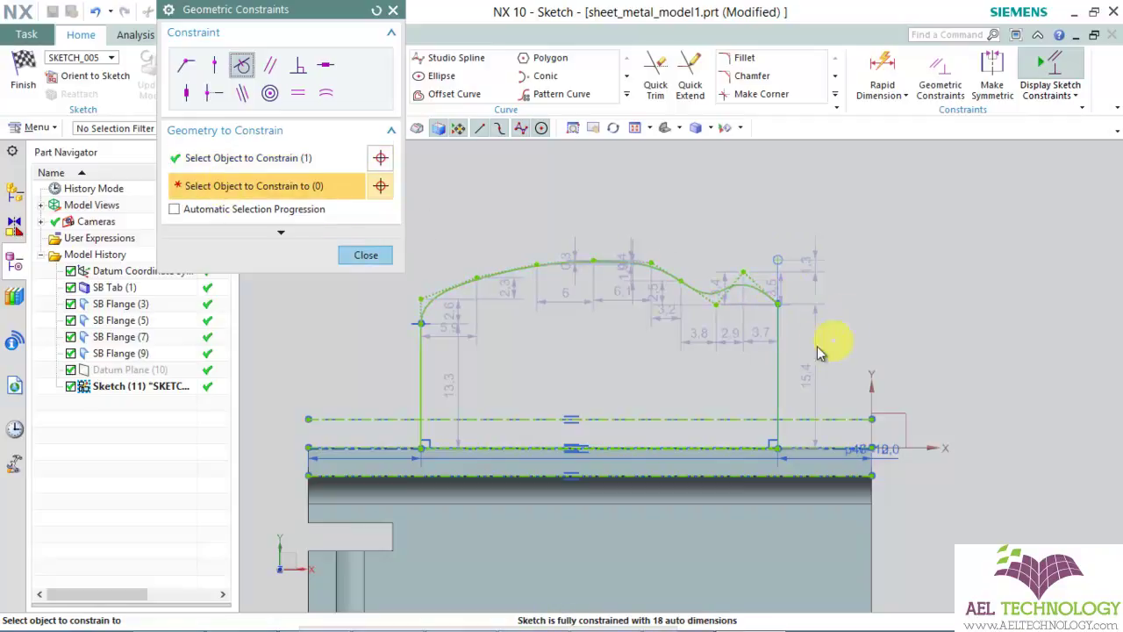
click(779, 356)
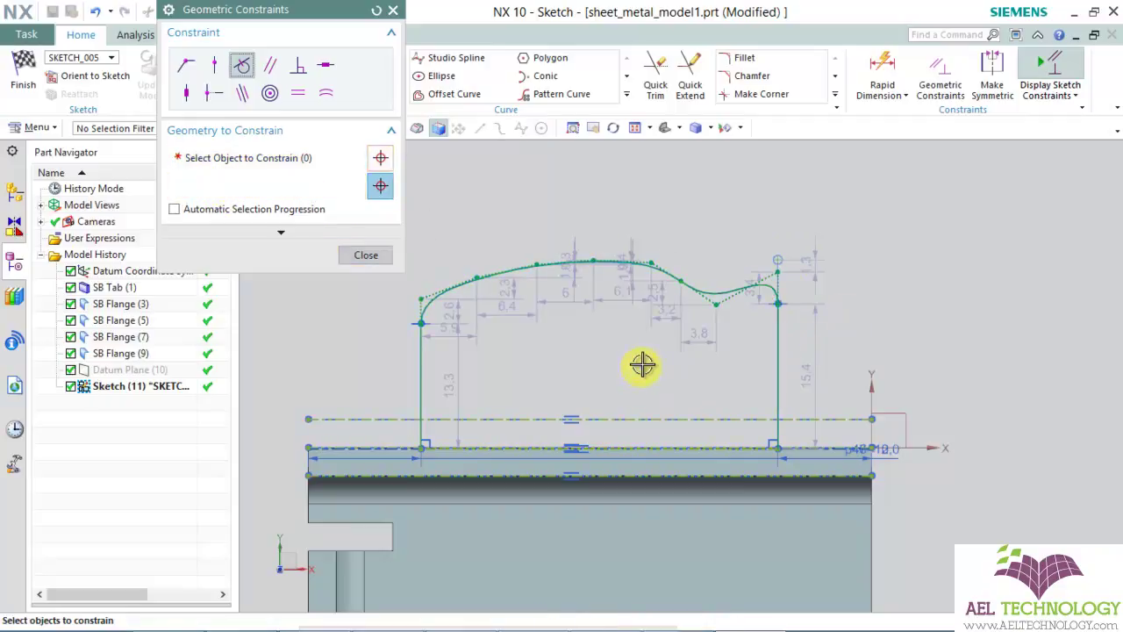
click(365, 255)
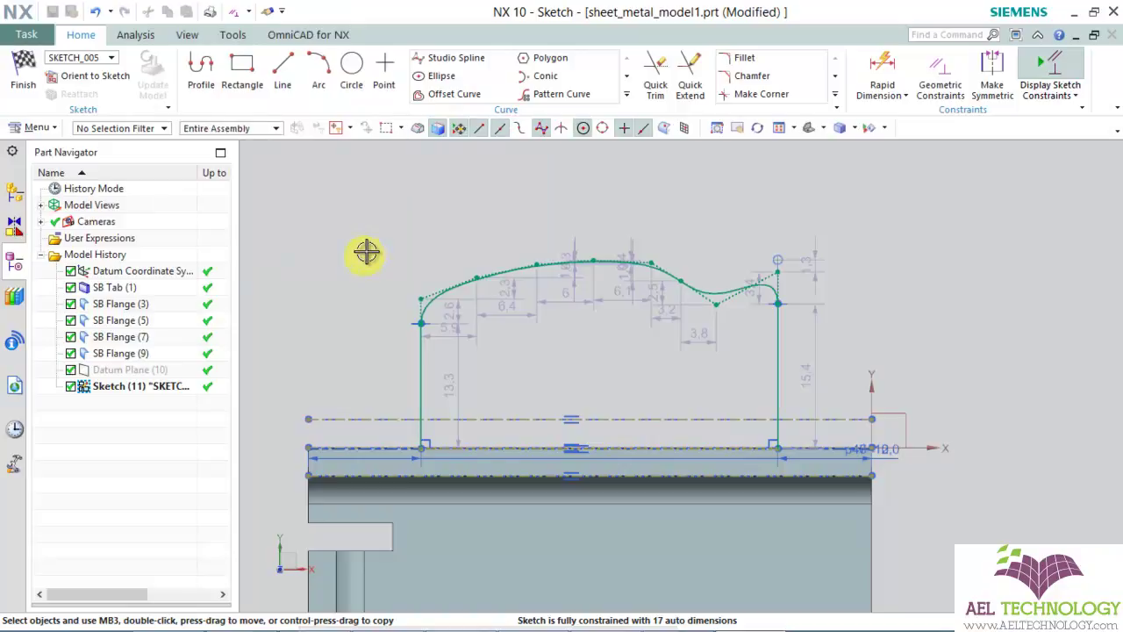
Finish the sketch and orbit to check the flange's wavy-edged preview.
click(23, 74)
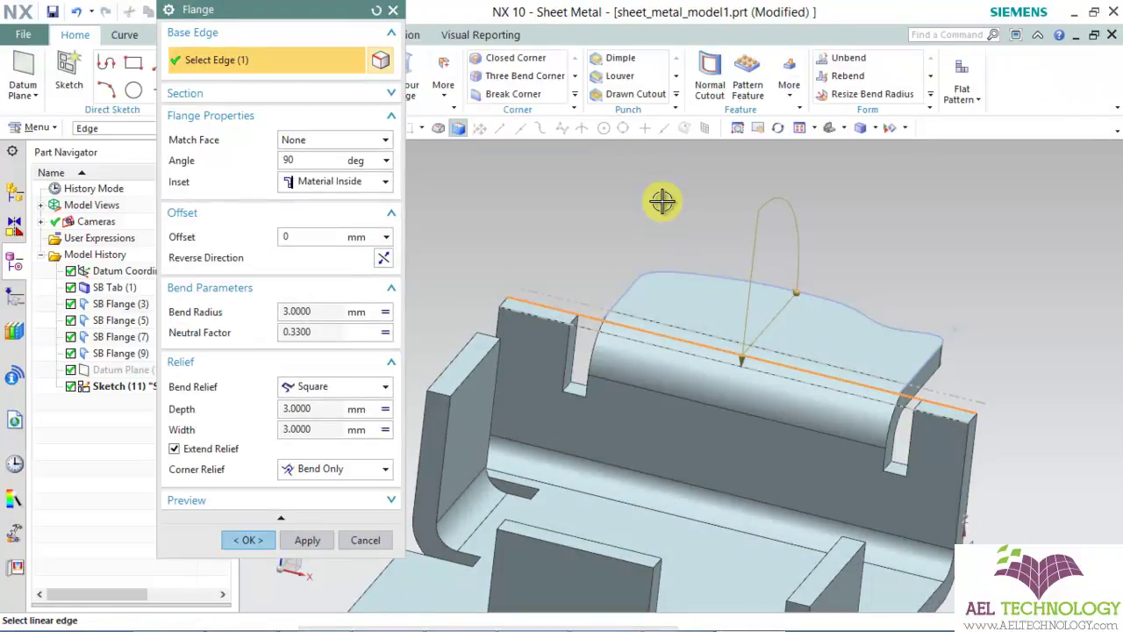
mouse_move(812, 255)
middle_down()
mouse_move(802, 296)
mouse_move(784, 266)
mouse_move(854, 278)
mouse_move(845, 293)
middle_up()
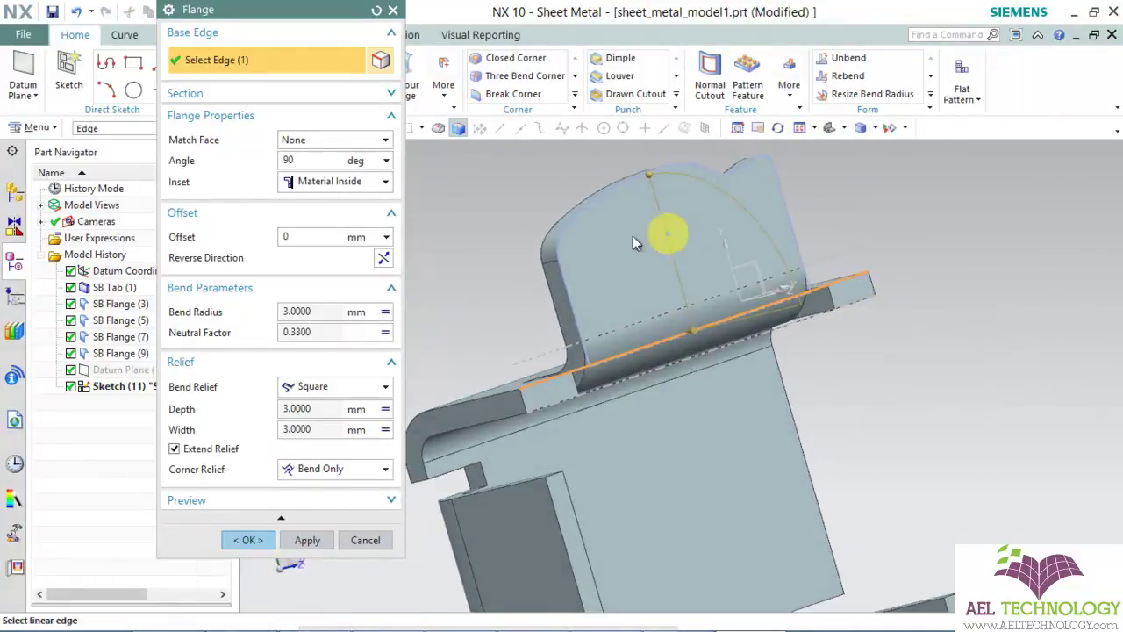